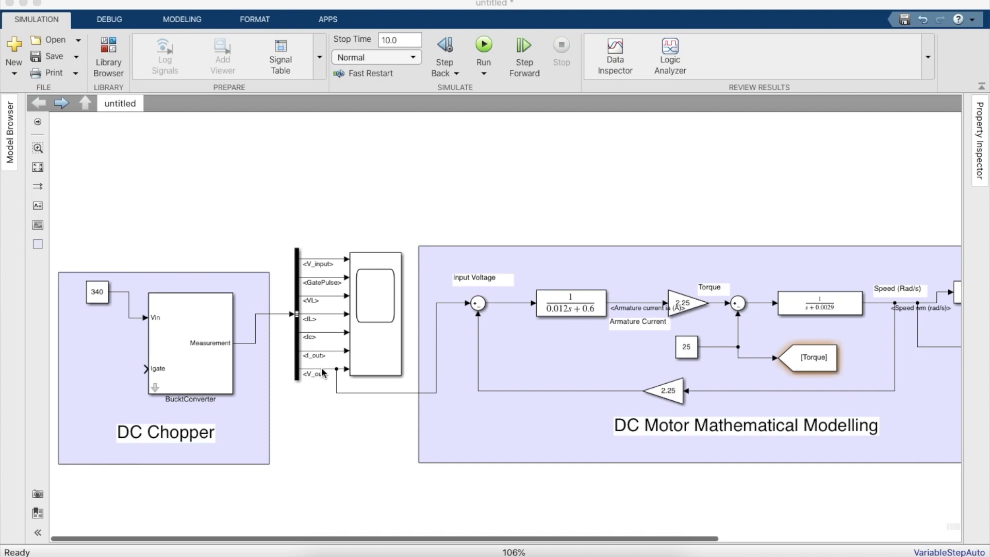
# Shift the armature transfer function block slightly toward the input summing junction and place the Armature Current label below the signal line
pyautogui.moveTo(553, 539); pyautogui.dragTo(772, 536)
pyautogui.click(219, 316)
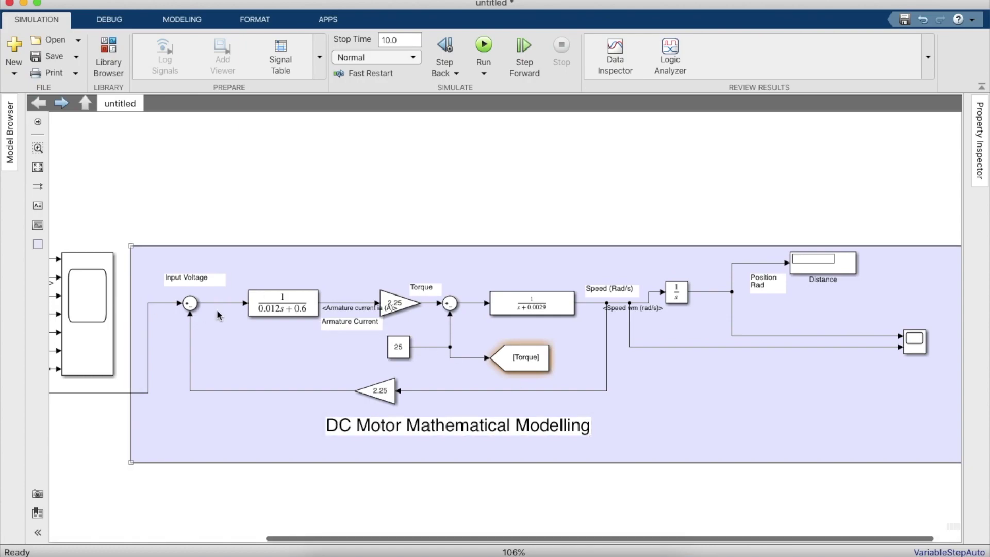
pyautogui.moveTo(281, 310); pyautogui.dragTo(270, 309)
pyautogui.click(396, 310)
pyautogui.moveTo(396, 311)
pyautogui.mouseDown()
pyautogui.moveTo(323, 340)
pyautogui.moveTo(333, 294)
pyautogui.moveTo(341, 330)
pyautogui.mouseUp()
pyautogui.click(339, 324)
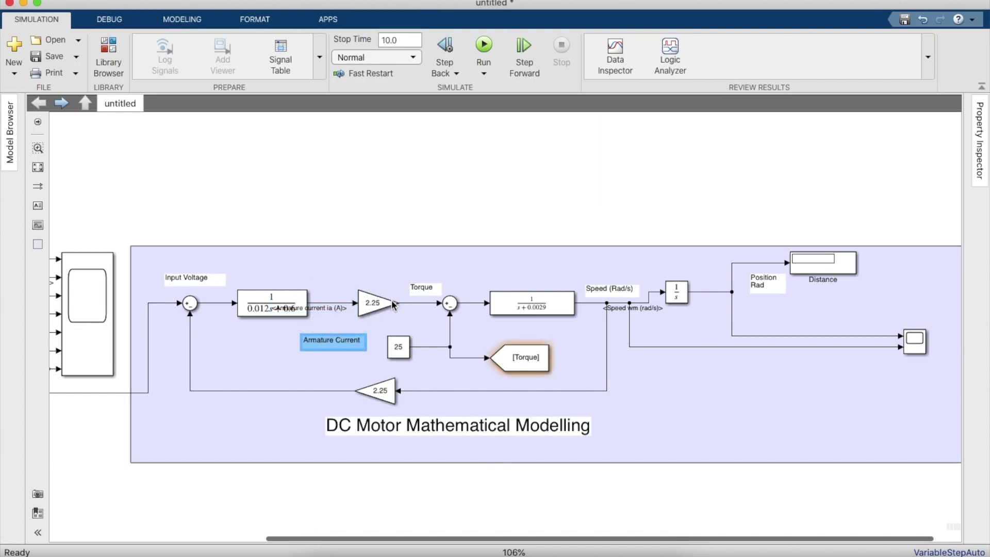
# Move the forward 2.25 gain block closer to the torque summing junction
pyautogui.click(366, 308)
pyautogui.moveTo(365, 307); pyautogui.dragTo(394, 308)
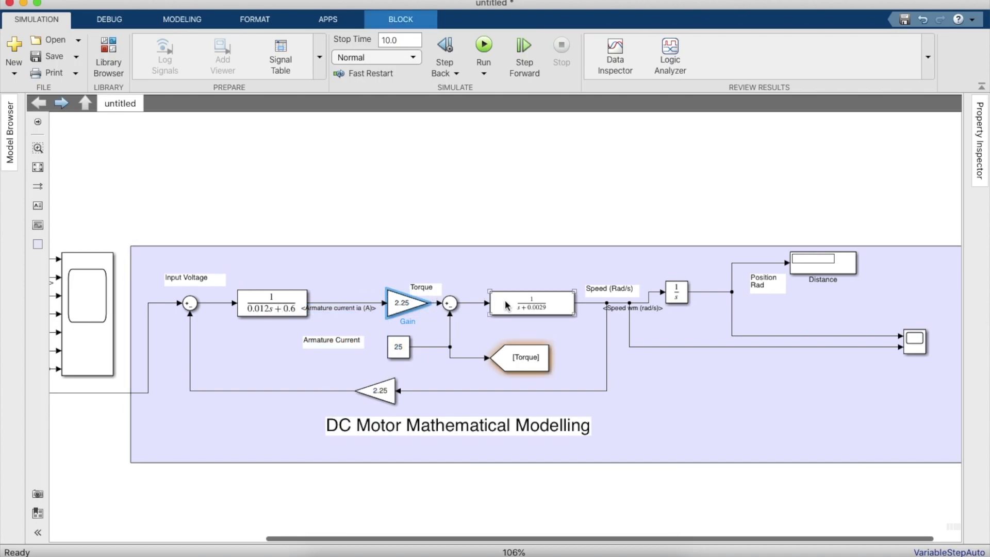
pyautogui.click(598, 297)
pyautogui.click(651, 286)
# Place a Sum block above the DC Chopper area and enlarge it slightly
pyautogui.moveTo(564, 540); pyautogui.dragTo(236, 523)
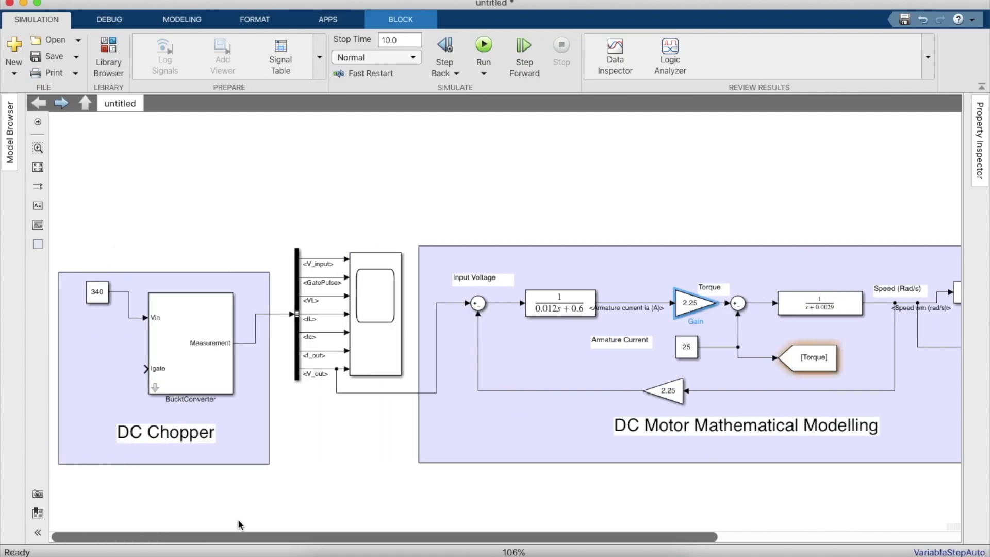
pyautogui.click(246, 391)
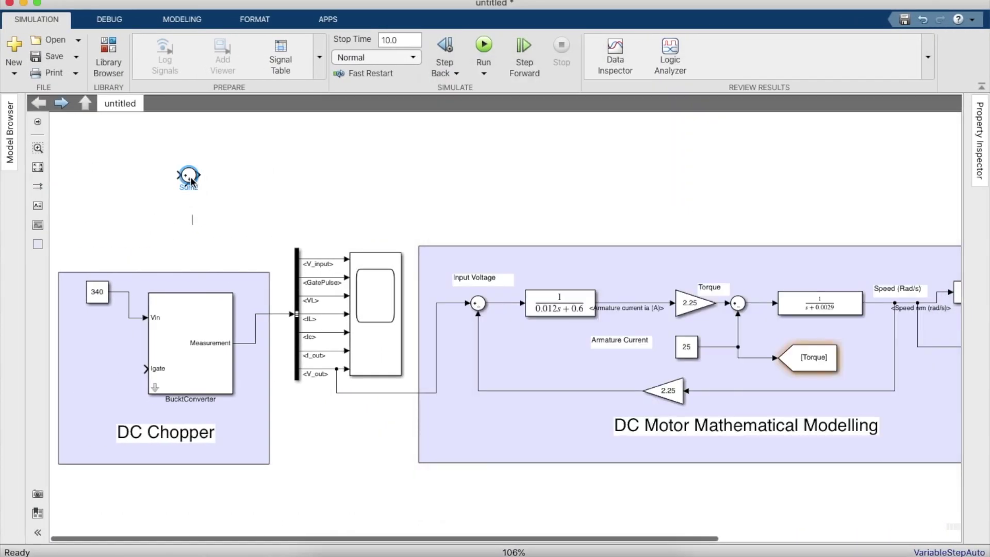
pyautogui.click(187, 177)
pyautogui.moveTo(198, 186); pyautogui.dragTo(204, 193)
# Set the new Sum block's second input sign to minus and resize the block to a round shape
pyautogui.doubleClick(198, 190)
pyautogui.click(325, 169)
pyautogui.press('BackSpace')
pyautogui.write('-')
pyautogui.press('Return')
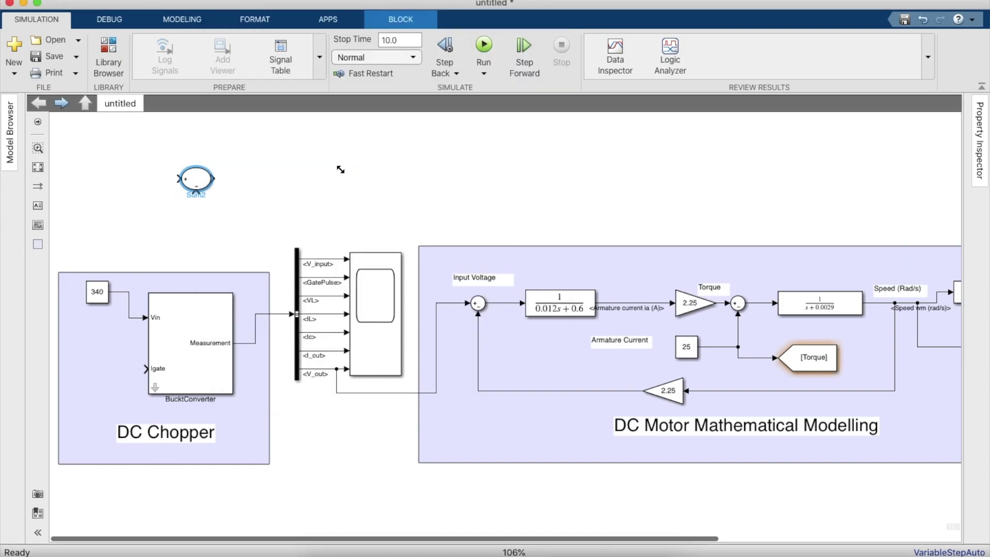
pyautogui.moveTo(209, 191); pyautogui.dragTo(204, 192)
pyautogui.click(232, 173)
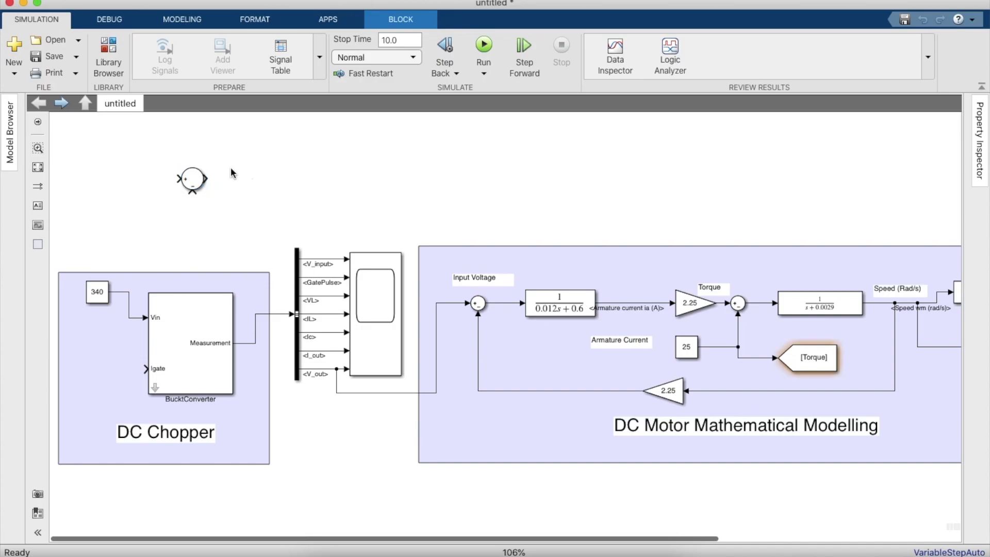
# Add a Constant block feeding the Sum's positive input and wire the motor speed signal back to its negative input
pyautogui.click(109, 23)
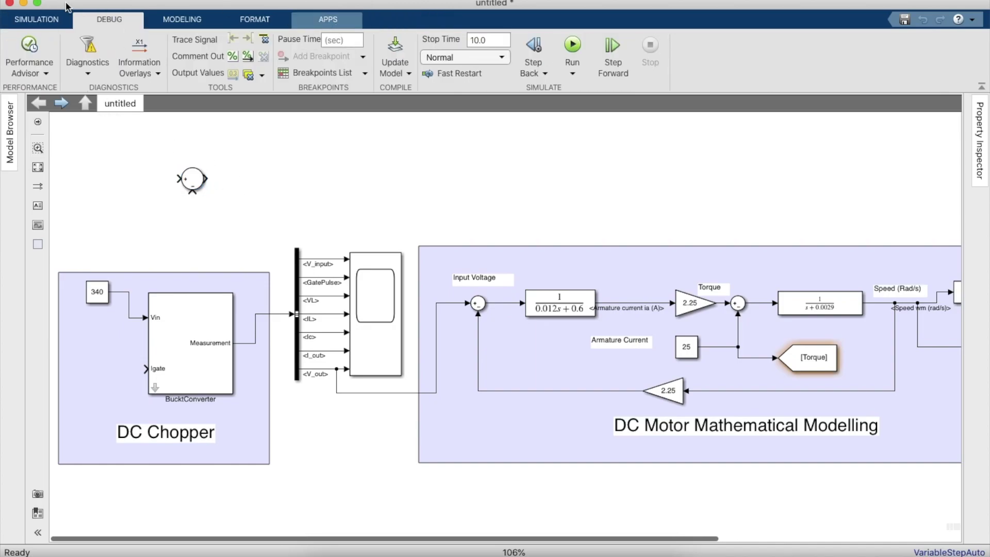
pyautogui.click(58, 23)
pyautogui.click(108, 57)
pyautogui.click(558, 89)
pyautogui.press('BackSpace')
pyautogui.write('Co')
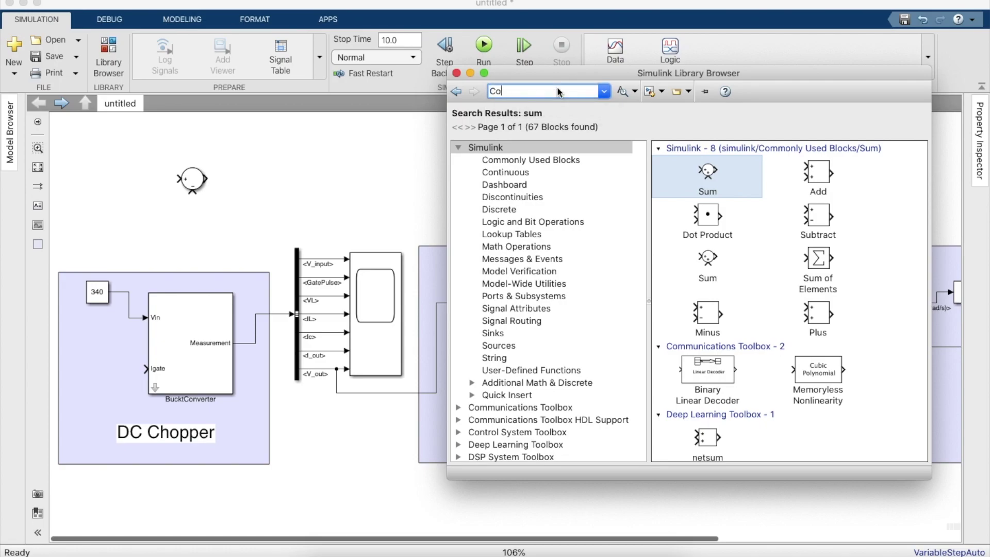
pyautogui.write('nstant')
pyautogui.press('Return')
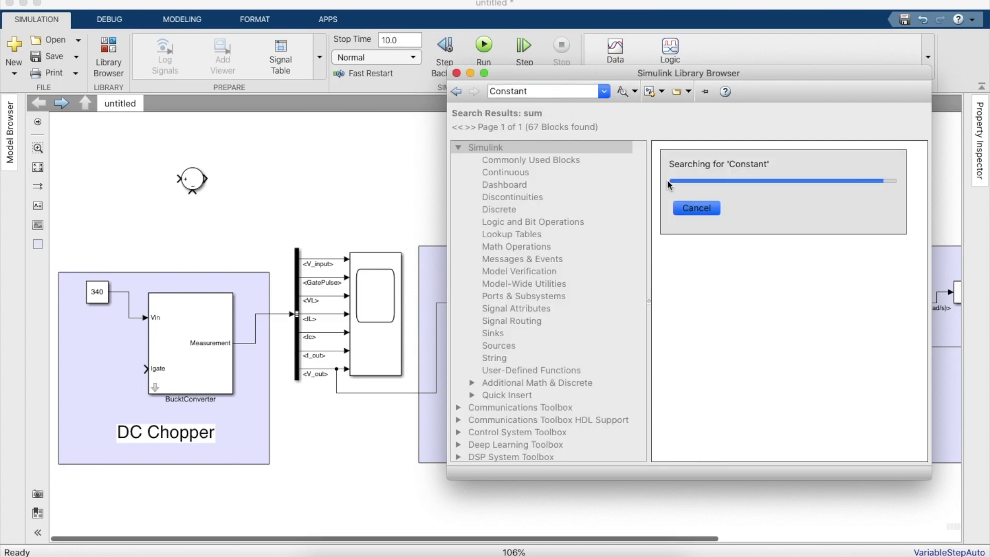
pyautogui.moveTo(712, 176); pyautogui.dragTo(769, 291)
pyautogui.moveTo(513, 539); pyautogui.dragTo(265, 538)
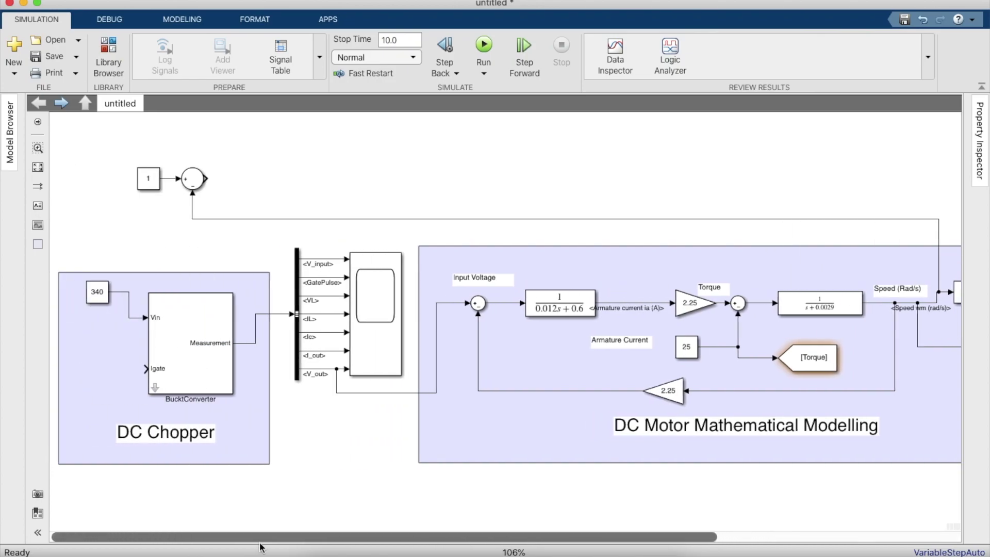
# Add a Gain block from the library after the new Sum block
pyautogui.click(106, 60)
pyautogui.doubleClick(524, 90)
pyautogui.press('BackSpace')
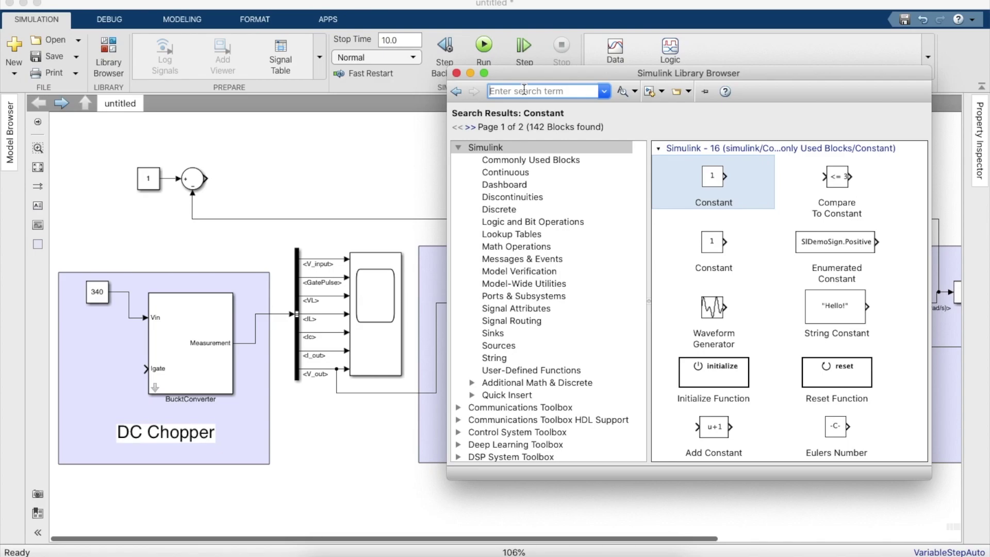
pyautogui.write('Consta')
pyautogui.press('BackSpace')
pyautogui.press('BackSpace')
pyautogui.press('BackSpace')
pyautogui.press('BackSpace')
pyautogui.press('BackSpace')
pyautogui.press('BackSpace')
pyautogui.write('Gain')
pyautogui.press('Return')
pyautogui.click(724, 186)
pyautogui.moveTo(723, 186); pyautogui.dragTo(273, 166)
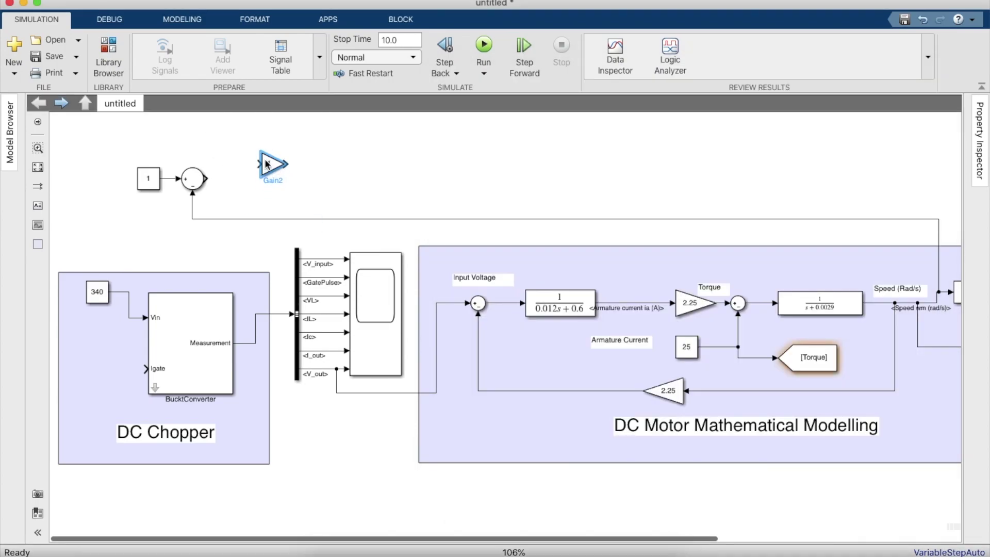
# Duplicate the new Gain block and place the copy directly below the original
pyautogui.hotkey('ctrl', 'c')
pyautogui.hotkey('ctrl', 'v')
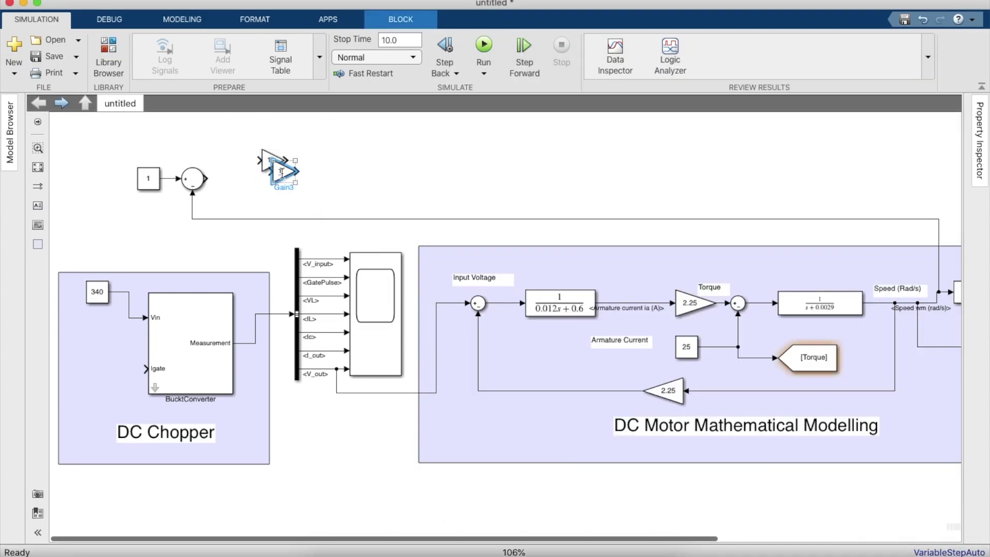
pyautogui.moveTo(274, 188); pyautogui.dragTo(264, 207)
# Set the upper new Gain block's gain to 1.6
pyautogui.click(270, 160)
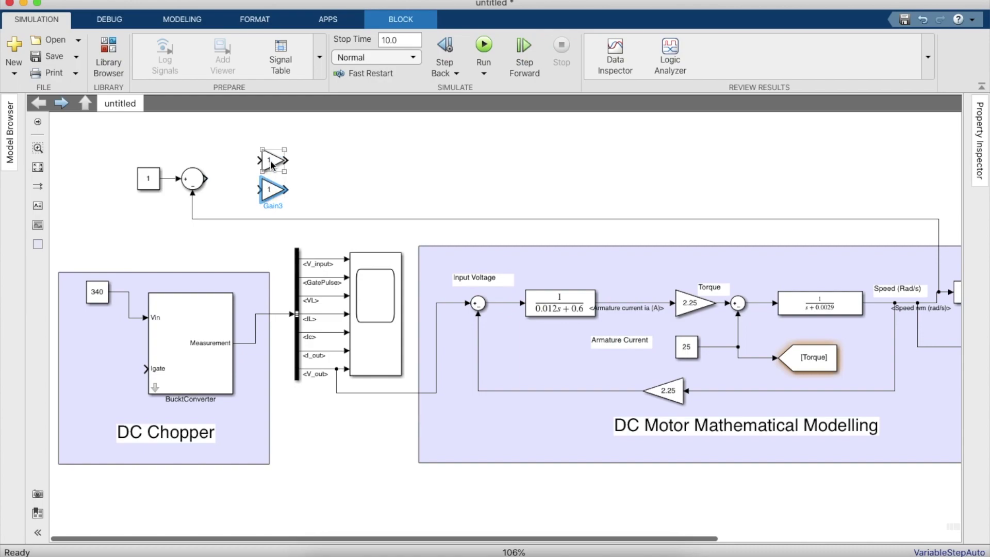
pyautogui.doubleClick(270, 160)
pyautogui.press('BackSpace')
pyautogui.press('Return')
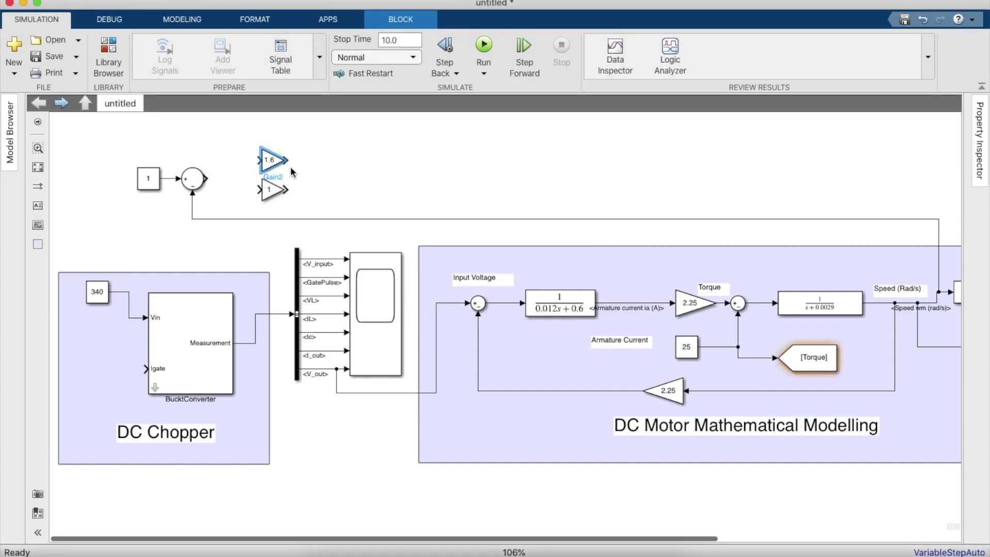
# Set the lower new Gain block's gain to 16 and branch the Sum block's output to both gain inputs
pyautogui.doubleClick(271, 190)
pyautogui.press('BackSpace')
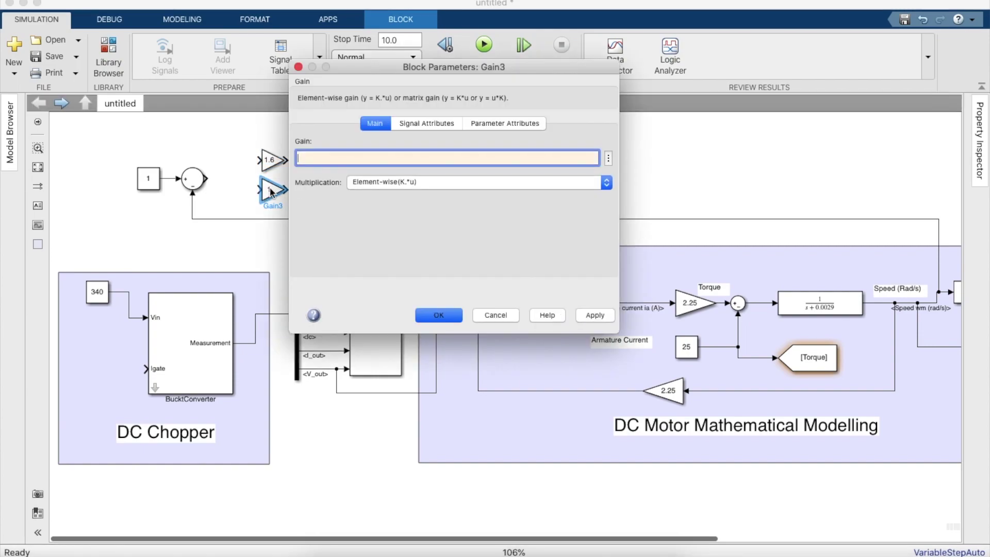
pyautogui.write('16')
pyautogui.press('Return')
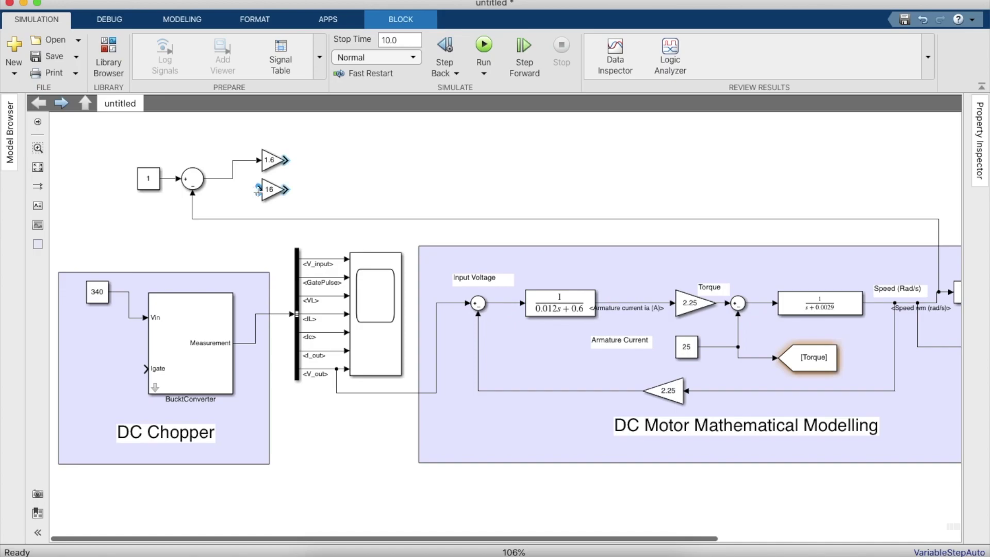
pyautogui.moveTo(206, 179); pyautogui.dragTo(227, 179)
pyautogui.click(228, 180)
# Add an Integrator block after the 16 gain and connect the gain's output to it
pyautogui.click(117, 59)
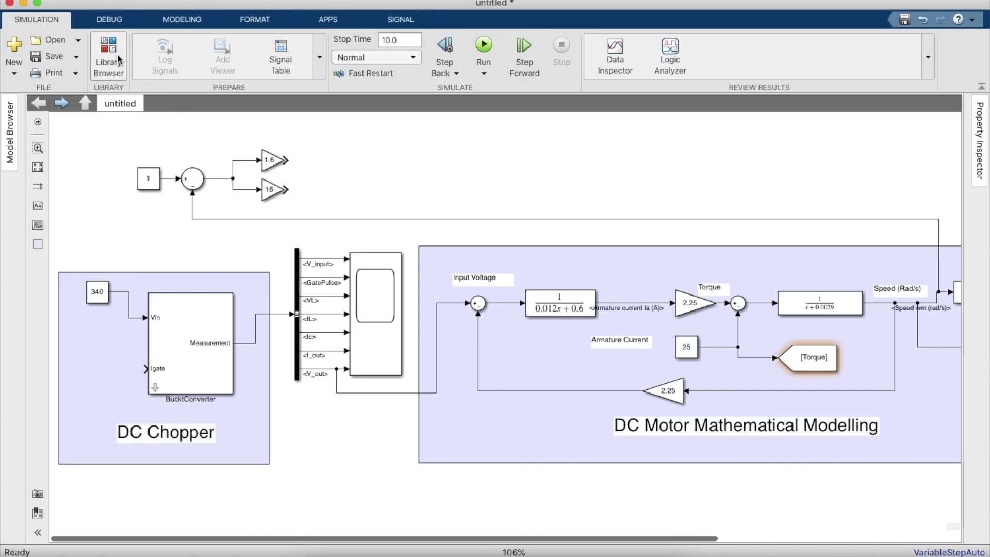
pyautogui.click(562, 92)
pyautogui.press('BackSpace')
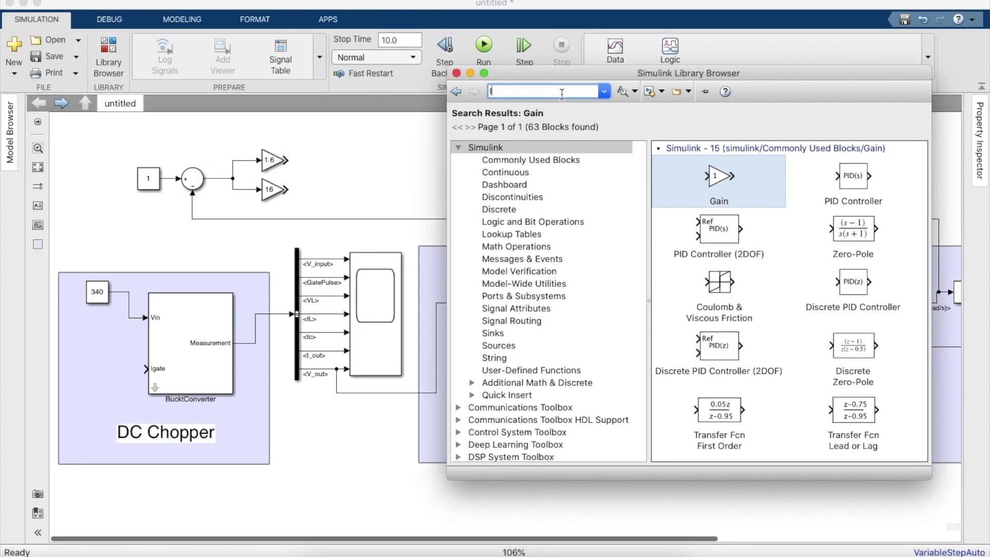
pyautogui.press('Return')
pyautogui.moveTo(708, 179)
pyautogui.mouseDown()
pyautogui.moveTo(718, 185)
pyautogui.moveTo(326, 174)
pyautogui.moveTo(348, 193)
pyautogui.moveTo(288, 190)
pyautogui.mouseUp()
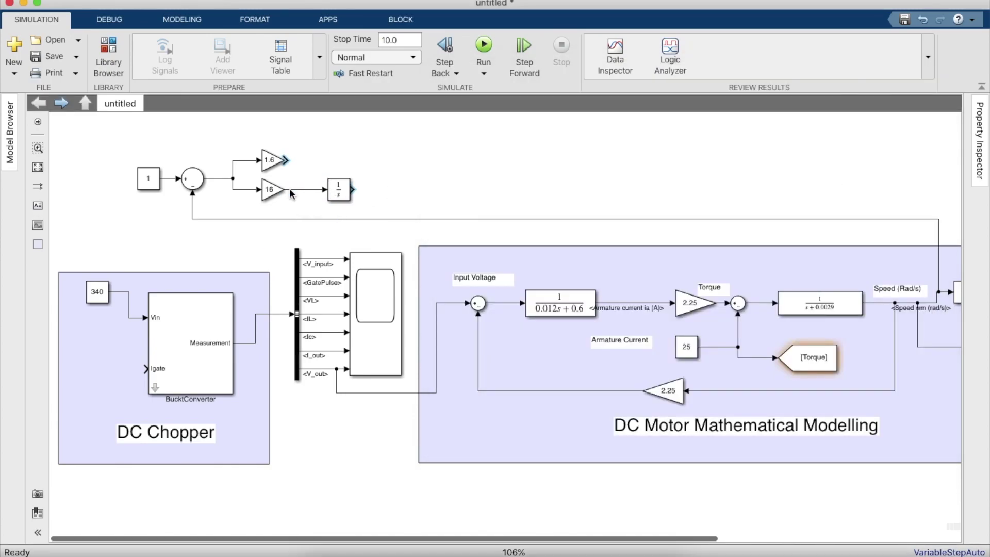
pyautogui.click(324, 140)
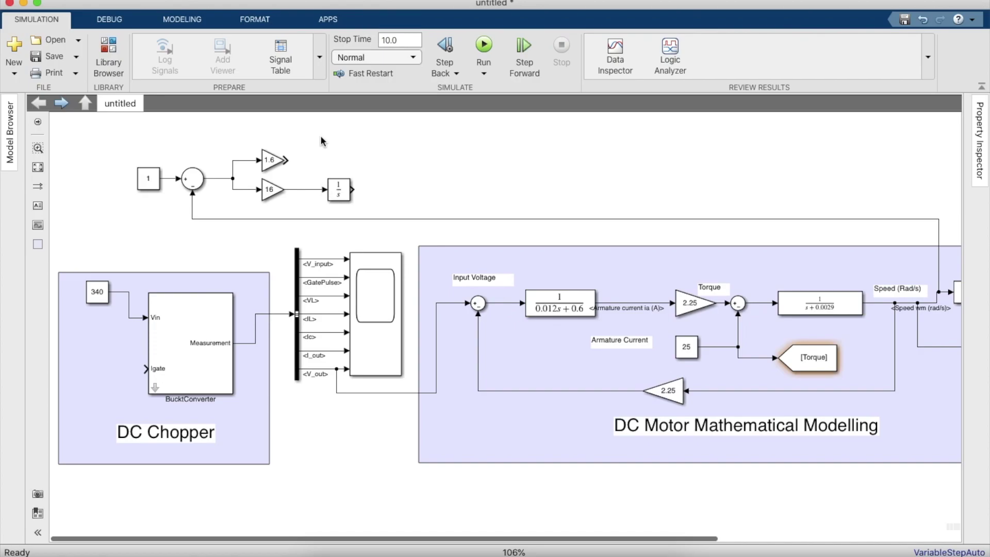
# Add a second Sum block and connect the 1.6 gain and Integrator outputs to its inputs
pyautogui.click(93, 69)
pyautogui.click(556, 92)
pyautogui.press('BackSpace')
pyautogui.write('sum')
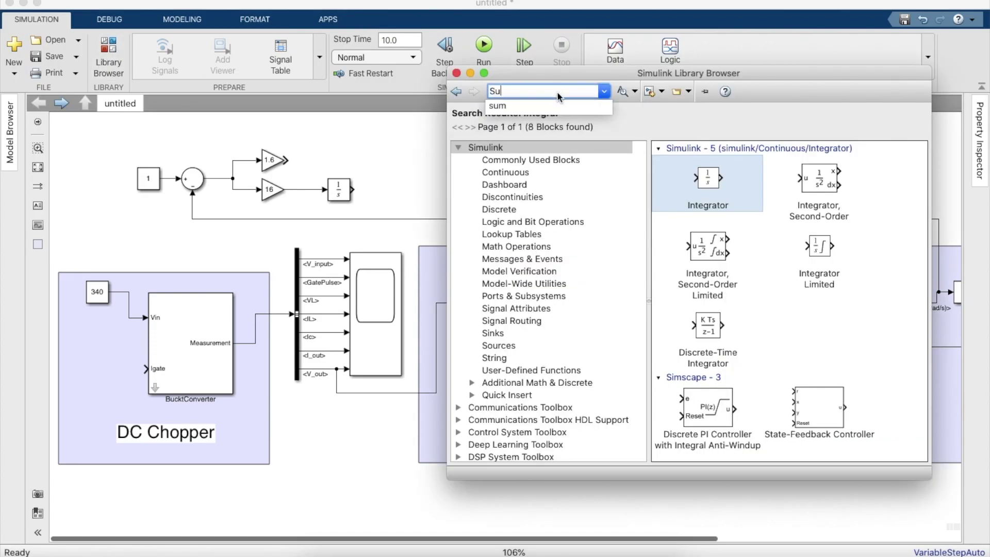
pyautogui.press('Return')
pyautogui.moveTo(708, 175); pyautogui.dragTo(410, 182)
pyautogui.moveTo(287, 160)
pyautogui.mouseDown()
pyautogui.moveTo(391, 171)
pyautogui.moveTo(407, 192)
pyautogui.mouseUp()
# Add a Saturation block after the second Sum block and connect the Sum's output to it
pyautogui.click(123, 58)
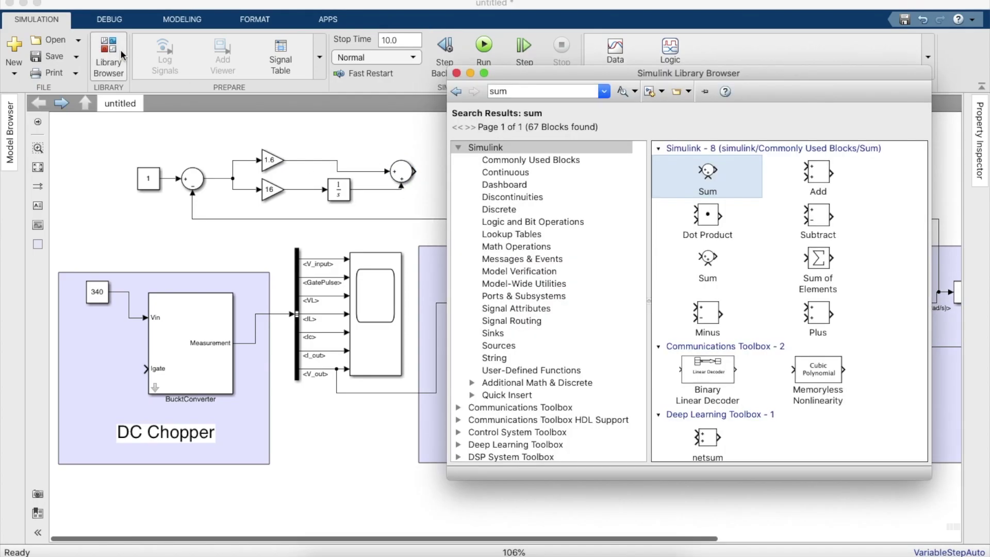
pyautogui.doubleClick(539, 94)
pyautogui.write('Satur')
pyautogui.click(539, 106)
pyautogui.moveTo(702, 178); pyautogui.dragTo(467, 174)
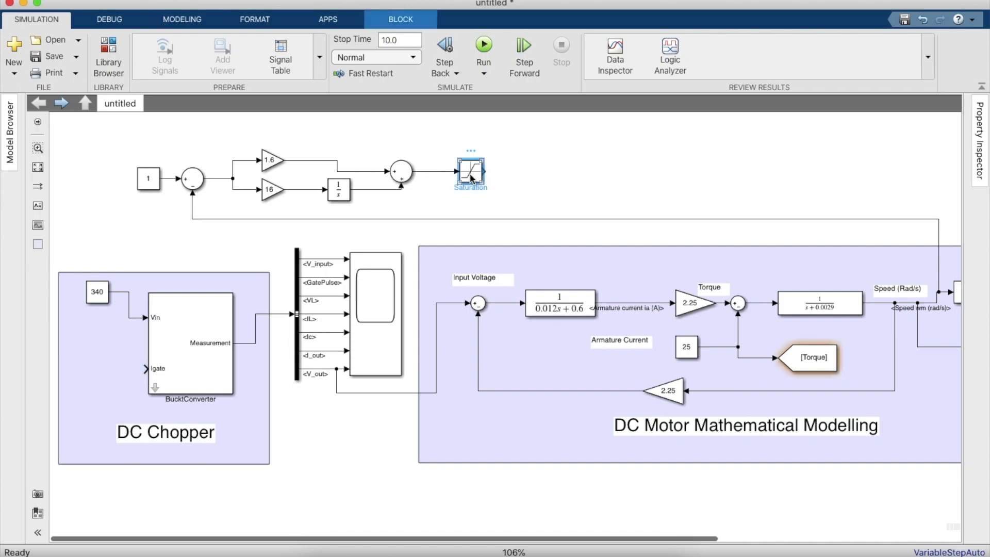
# Set the Saturation block's upper limit to +30 and lower limit to -30
pyautogui.doubleClick(470, 175)
pyautogui.click(550, 148)
pyautogui.press('BackSpace')
pyautogui.press('BackSpace')
pyautogui.press('BackSpace')
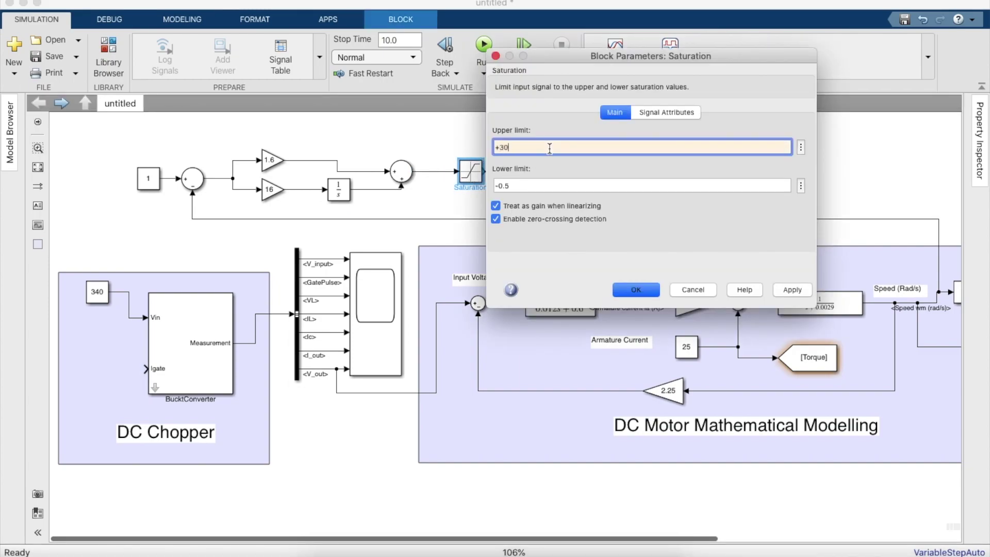
pyautogui.click(548, 181)
pyautogui.press('BackSpace')
pyautogui.press('BackSpace')
pyautogui.press('BackSpace')
pyautogui.press('BackSpace')
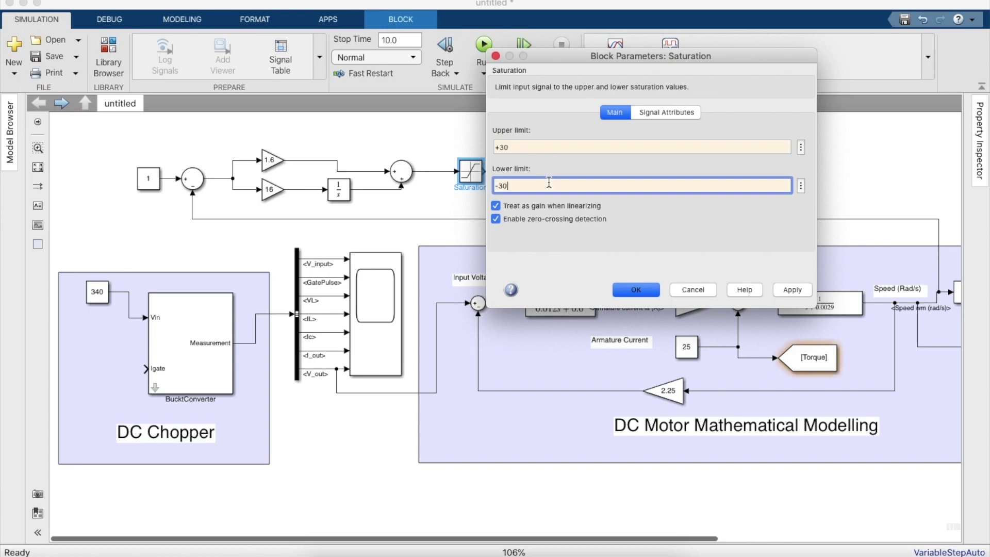
pyautogui.press('Return')
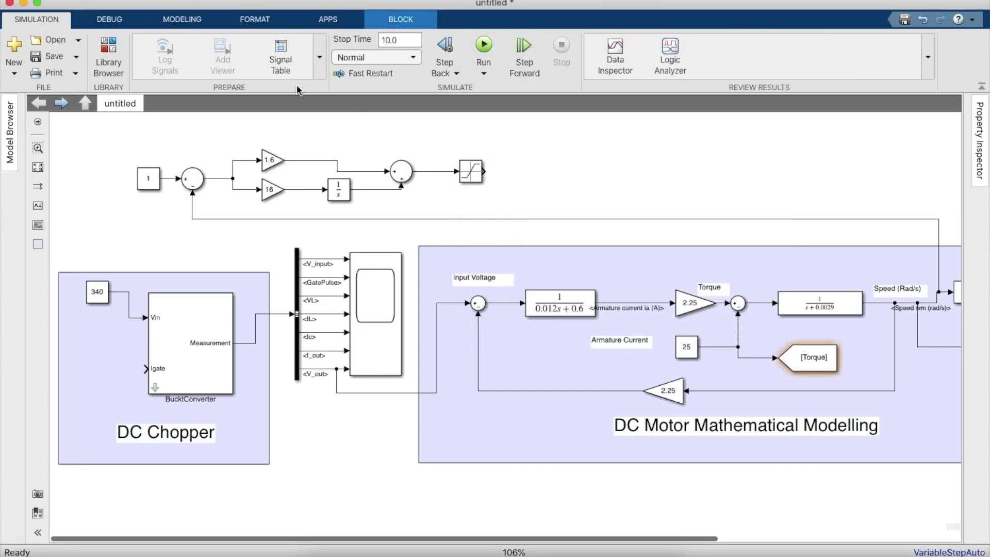
# Add another Sum block from the library beyond the Saturation block
pyautogui.click(112, 53)
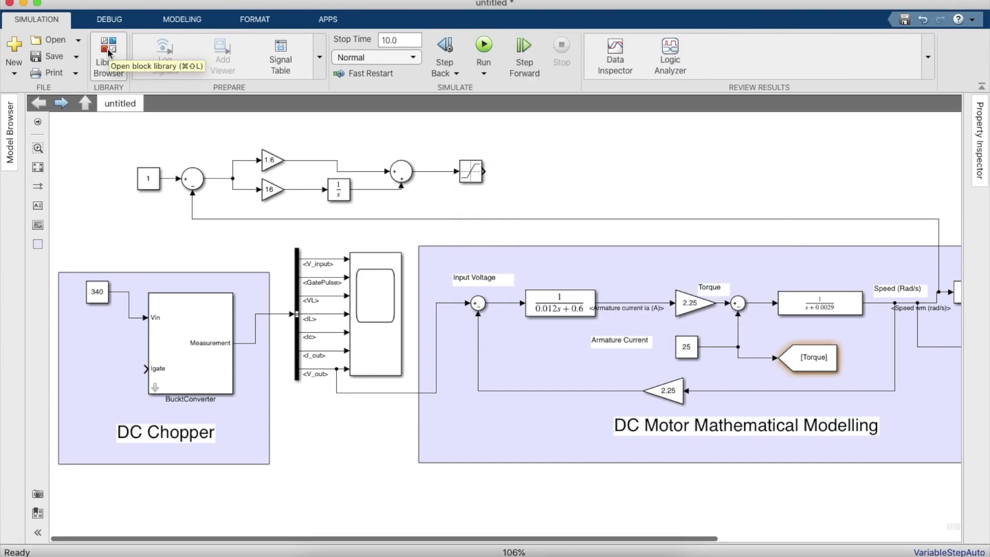
pyautogui.click(109, 52)
pyautogui.doubleClick(513, 92)
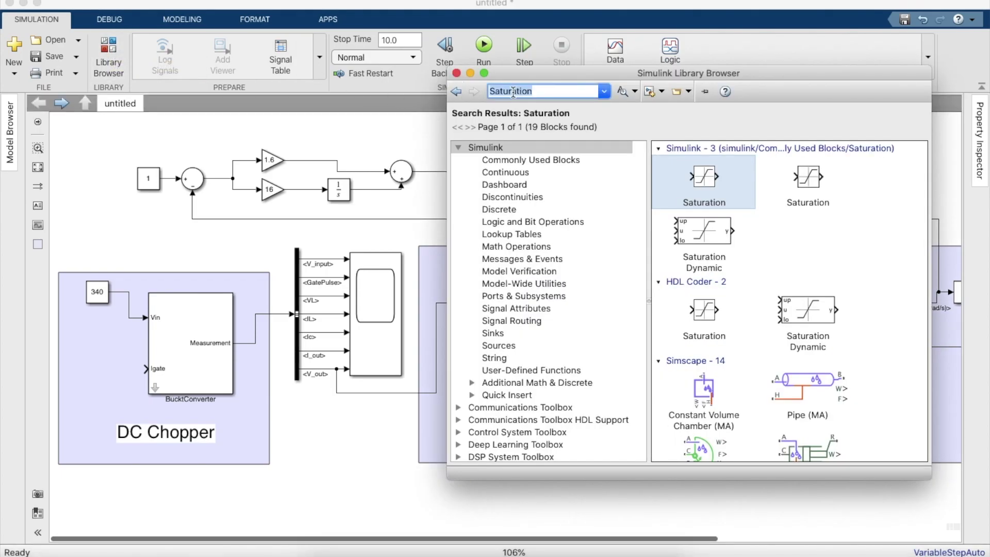
pyautogui.write('sum')
pyautogui.press('Return')
pyautogui.moveTo(705, 180); pyautogui.dragTo(581, 164)
# Search the library for "Transfer function" and add a Transfer Fcn (with initial outputs) block beyond the unconnected Sum block
pyautogui.press('super+shift+l')
pyautogui.write('Transfer')
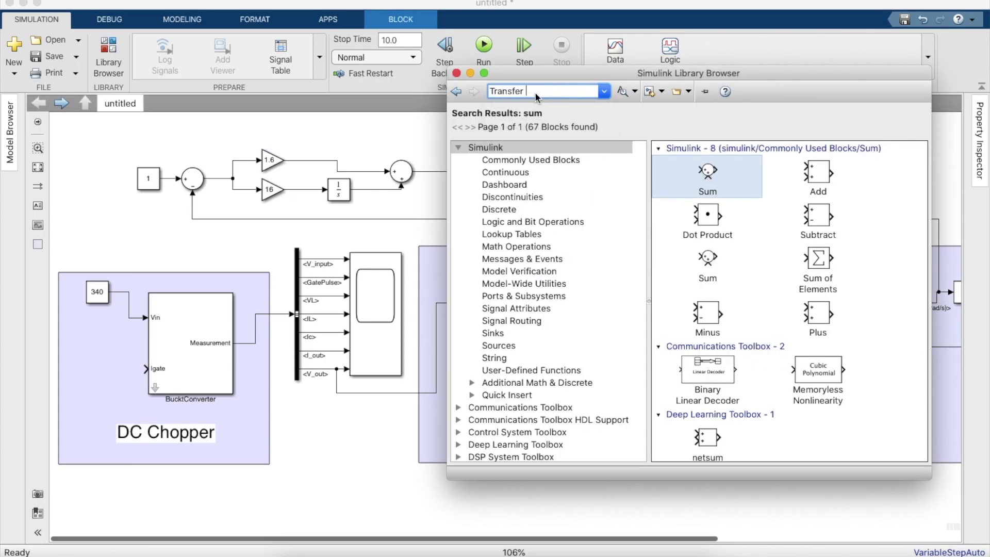
pyautogui.write(' function')
pyautogui.press('Return')
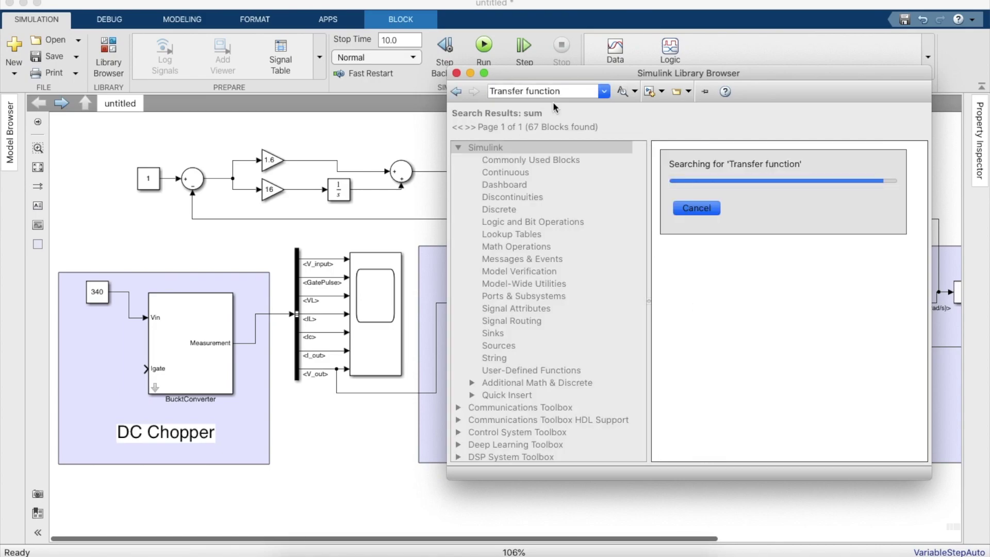
pyautogui.scroll(-10, 709, 266)
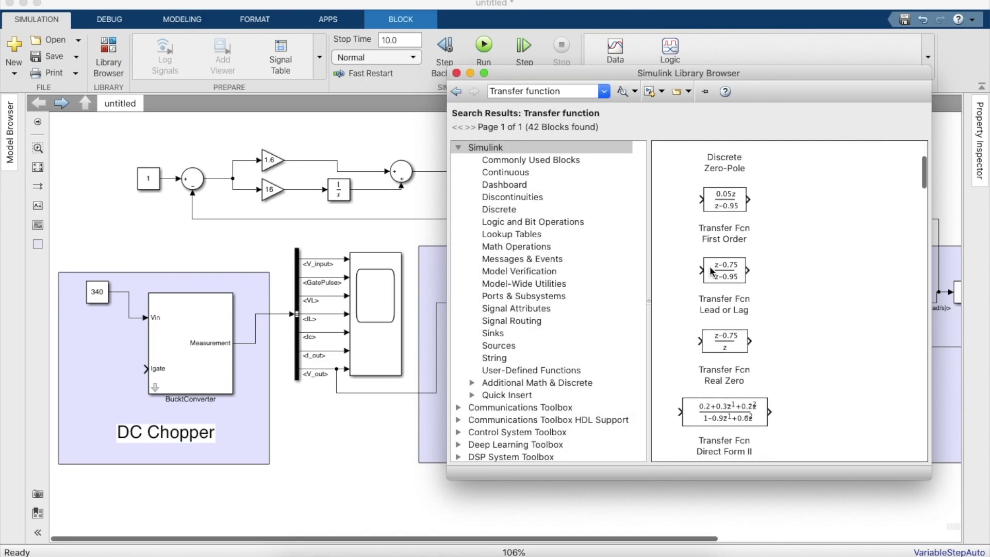
pyautogui.scroll(-15, 710, 266)
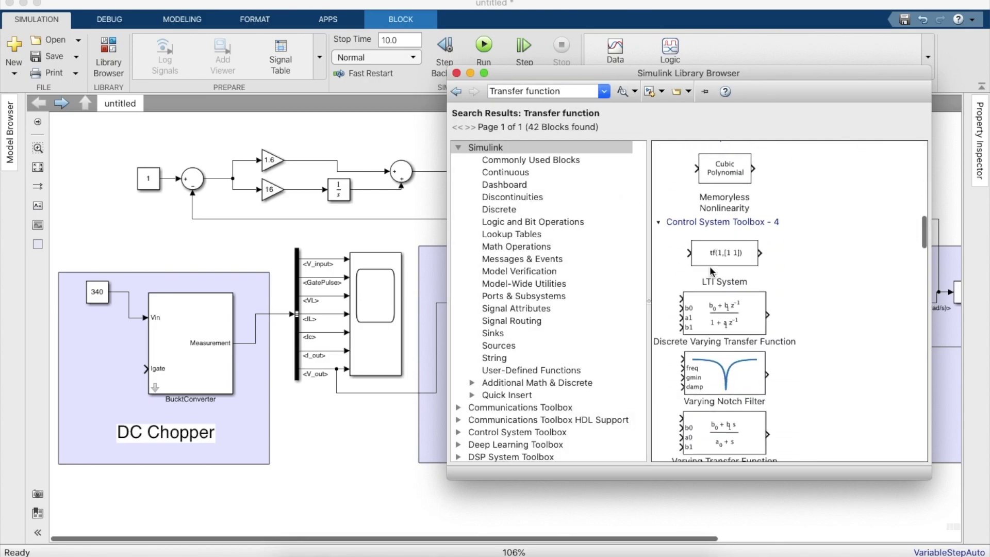
pyautogui.scroll(-12, 710, 269)
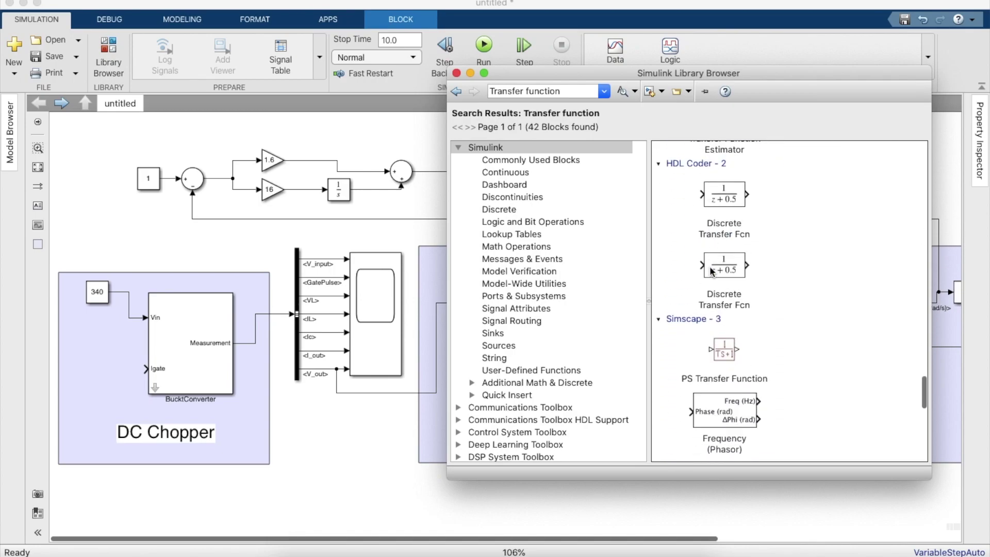
pyautogui.scroll(5, 709, 267)
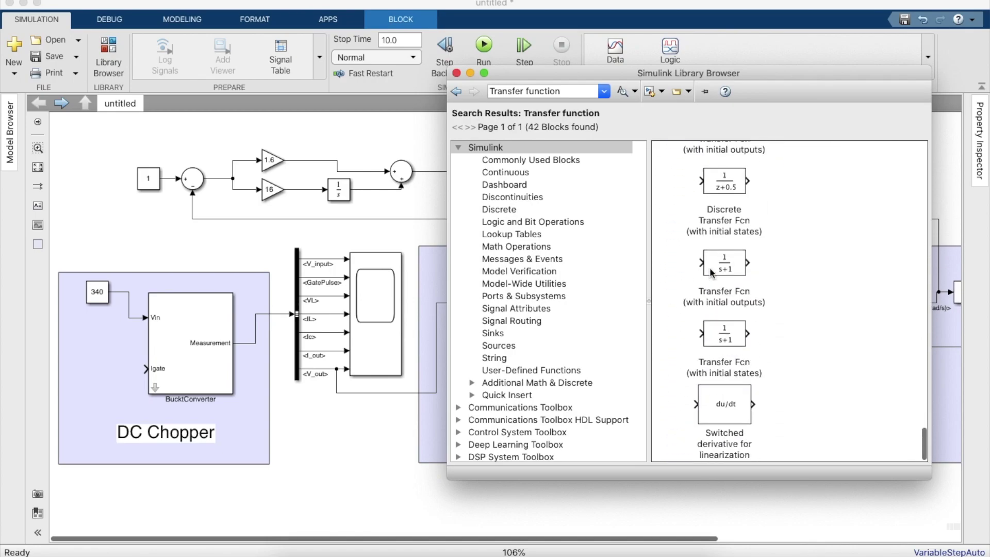
pyautogui.click(700, 277)
pyautogui.press('Down')
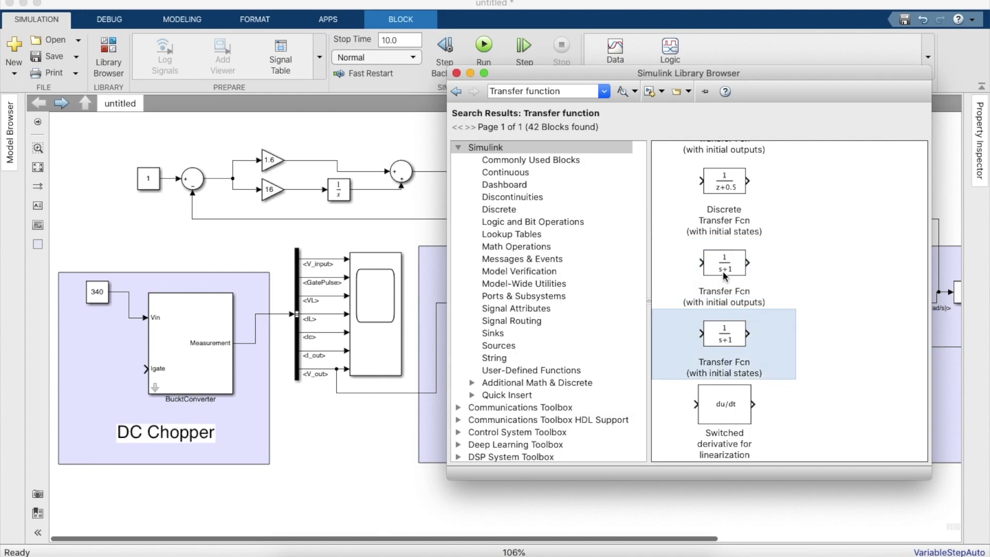
pyautogui.click(725, 272)
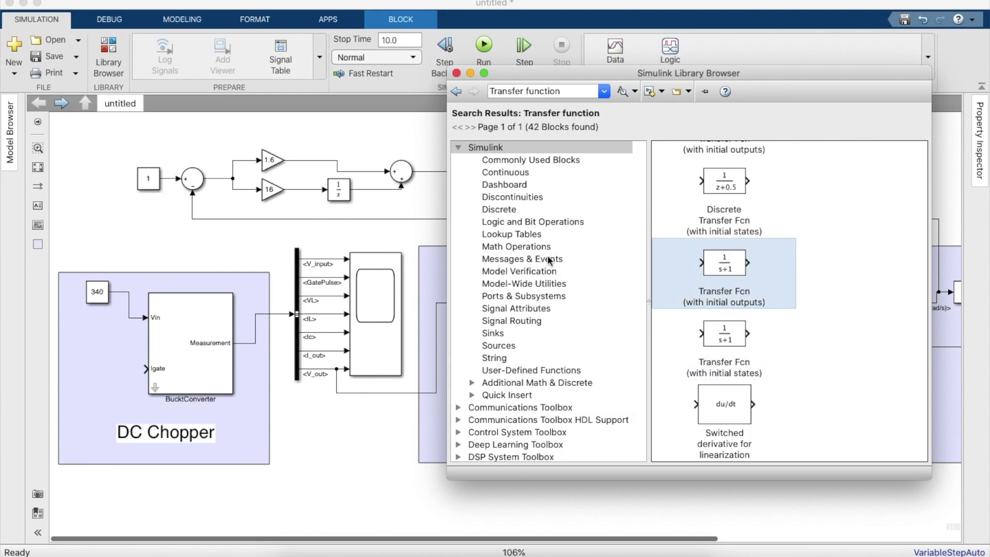
pyautogui.moveTo(692, 254); pyautogui.dragTo(544, 206)
pyautogui.moveTo(659, 170); pyautogui.dragTo(659, 178)
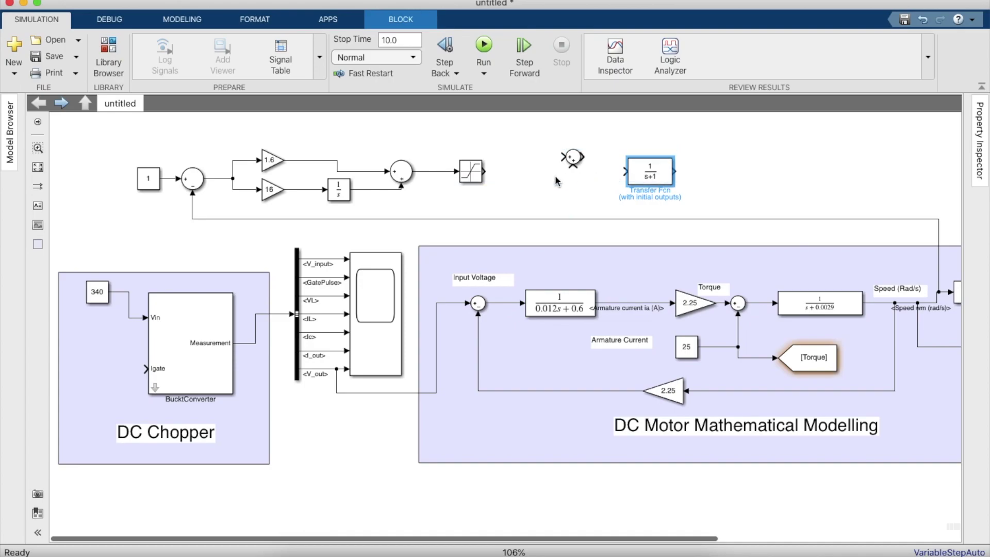
# Change the unconnected Sum block's second sign to minus and shift the Transfer Fcn block slightly away from it
pyautogui.doubleClick(573, 160)
pyautogui.click(655, 163)
pyautogui.press('BackSpace')
pyautogui.press('Return')
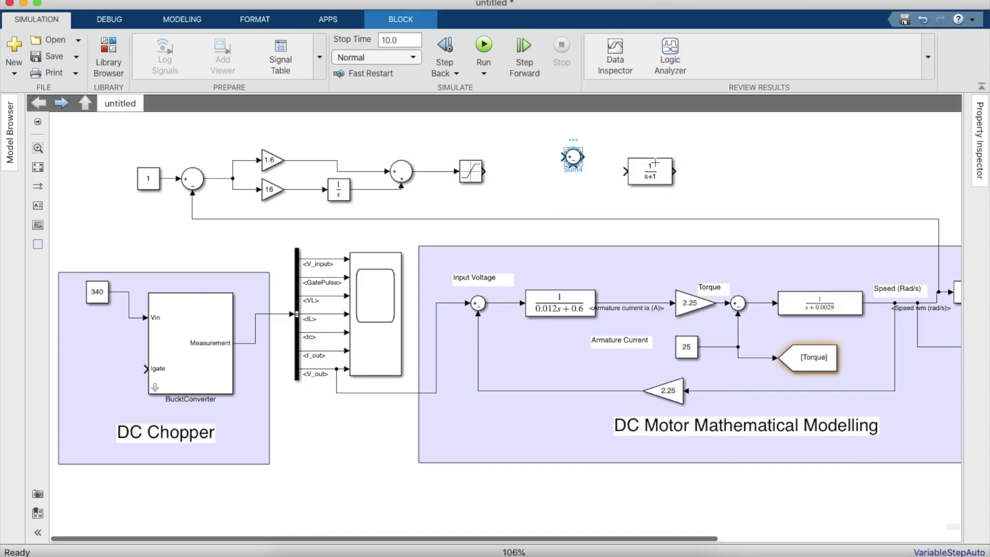
pyautogui.click(659, 181)
pyautogui.click(666, 236)
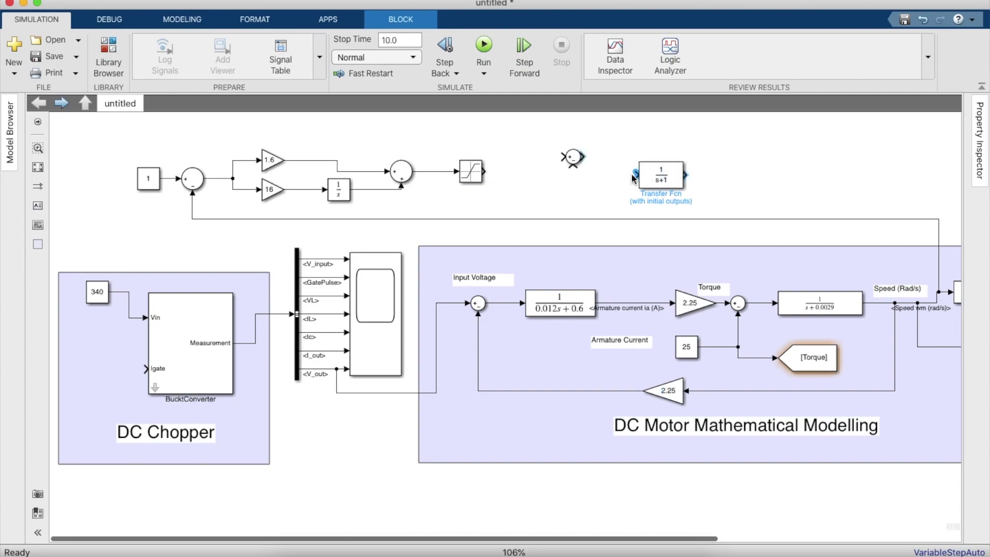
# Connect the armature current signal to the Transfer Fcn input and its output to the unconnected Sum block's minus input
pyautogui.moveTo(636, 175); pyautogui.dragTo(646, 308)
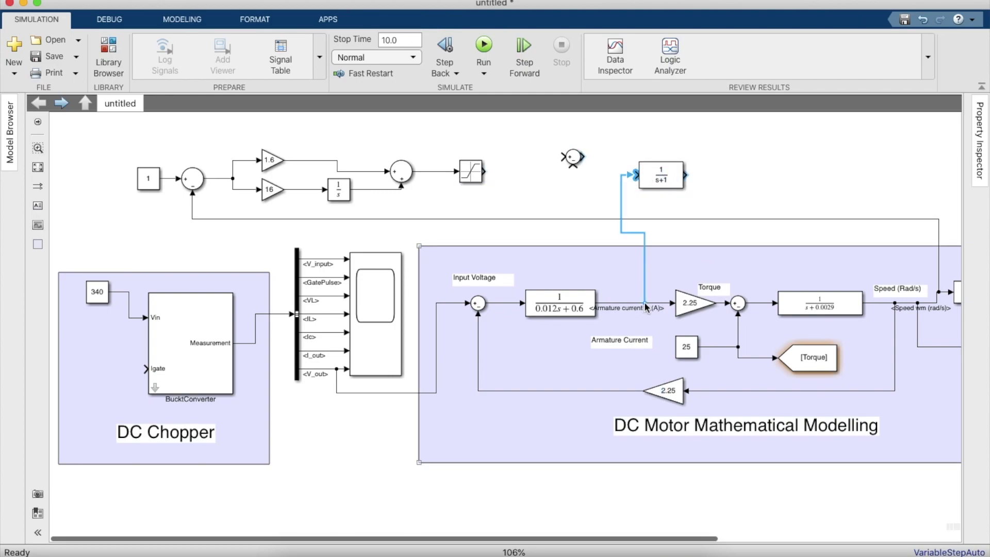
pyautogui.click(662, 171)
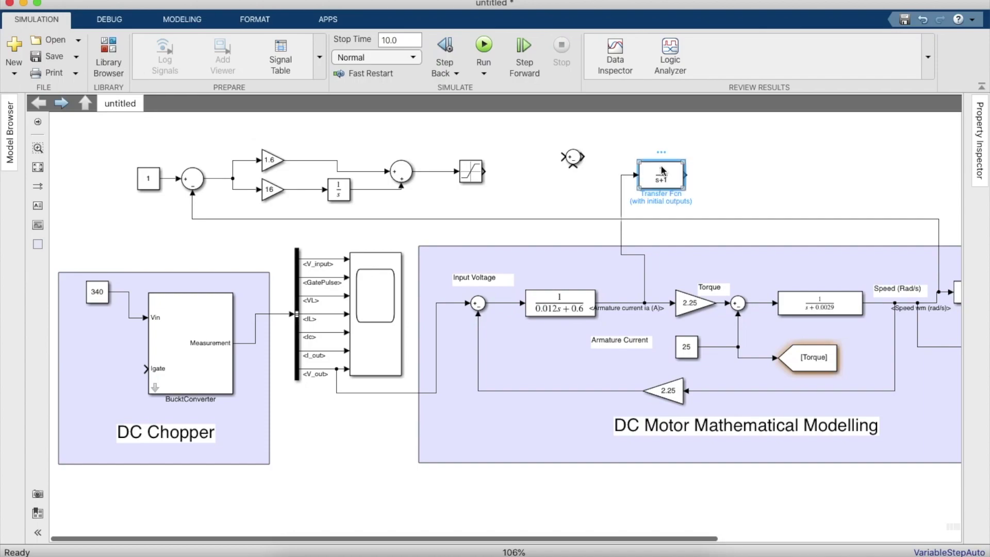
pyautogui.click(689, 173)
pyautogui.moveTo(562, 165); pyautogui.dragTo(685, 176)
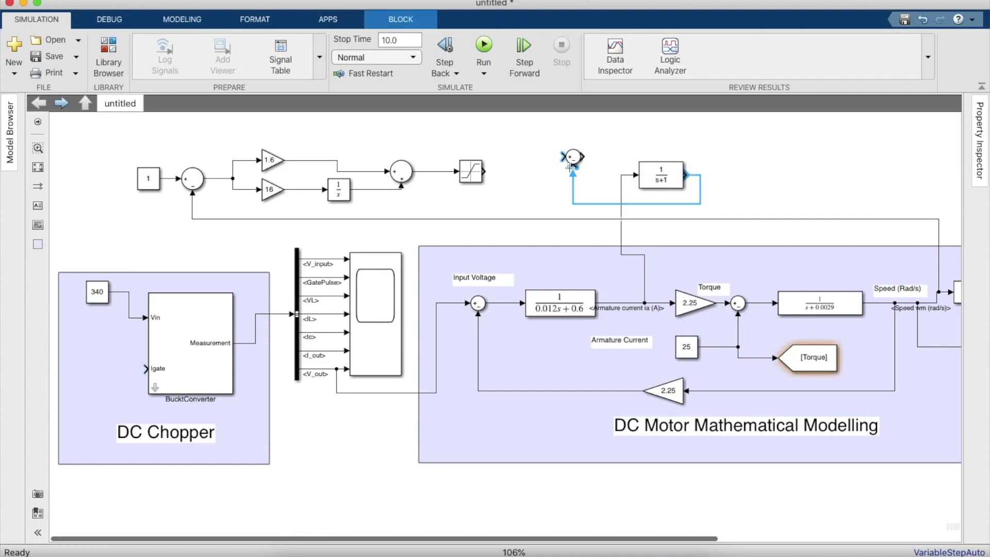
# Check the Transfer Fcn (with initial outputs) parameters, search the library for "Transfer fcn" and add a plain Transfer Fcn block above the DC Chopper area
pyautogui.doubleClick(664, 173)
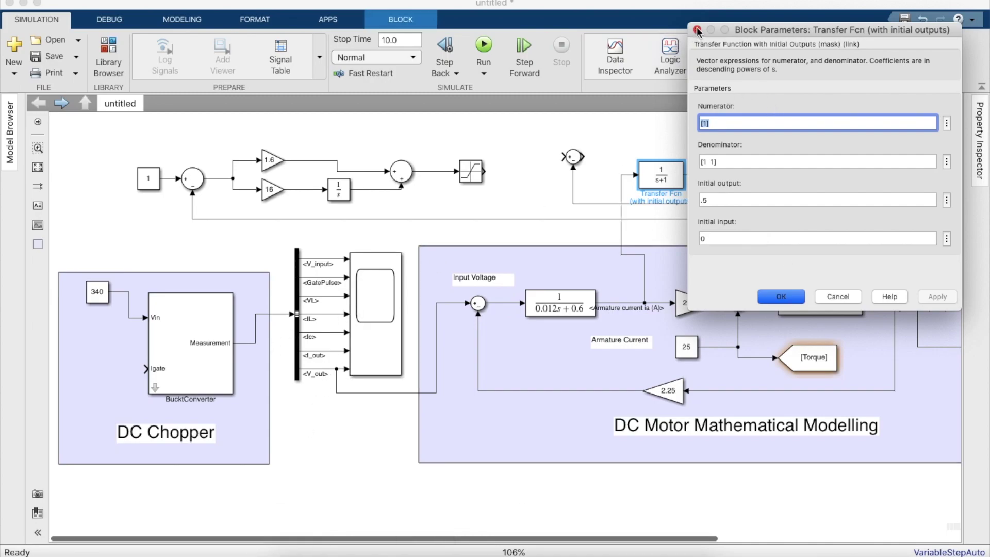
pyautogui.press('Return')
pyautogui.click(103, 67)
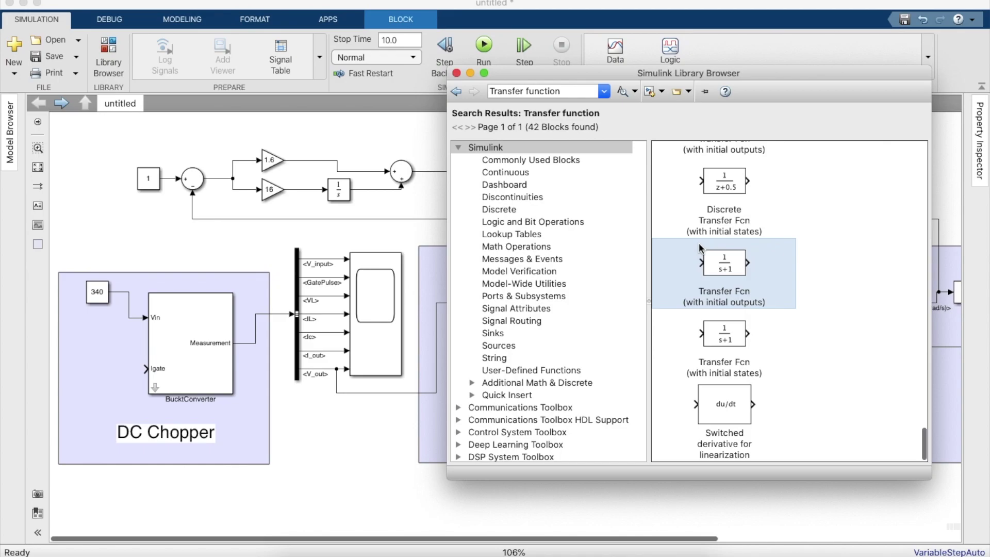
pyautogui.scroll(5, 704, 263)
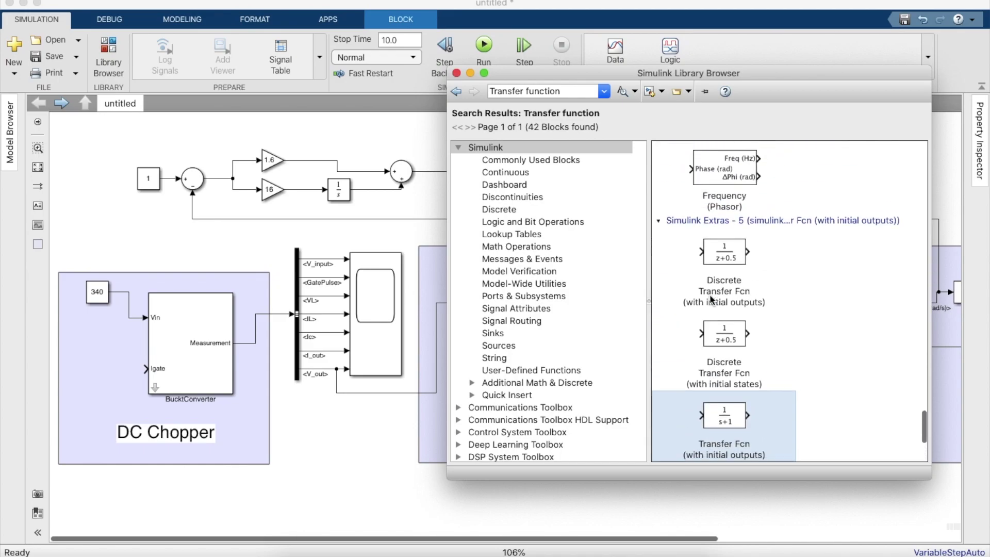
pyautogui.scroll(-5, 696, 267)
pyautogui.click(564, 91)
pyautogui.click(570, 91)
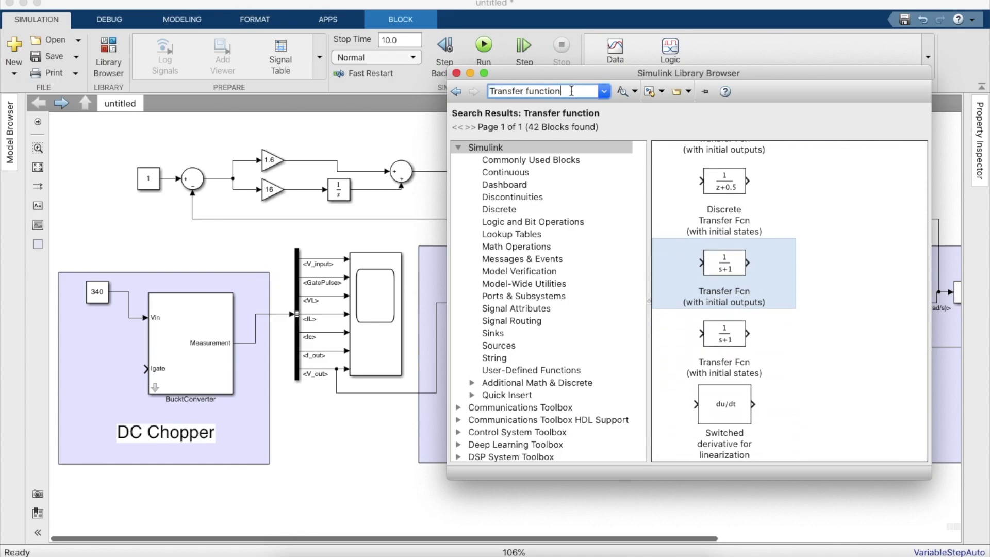
pyautogui.press('BackSpace')
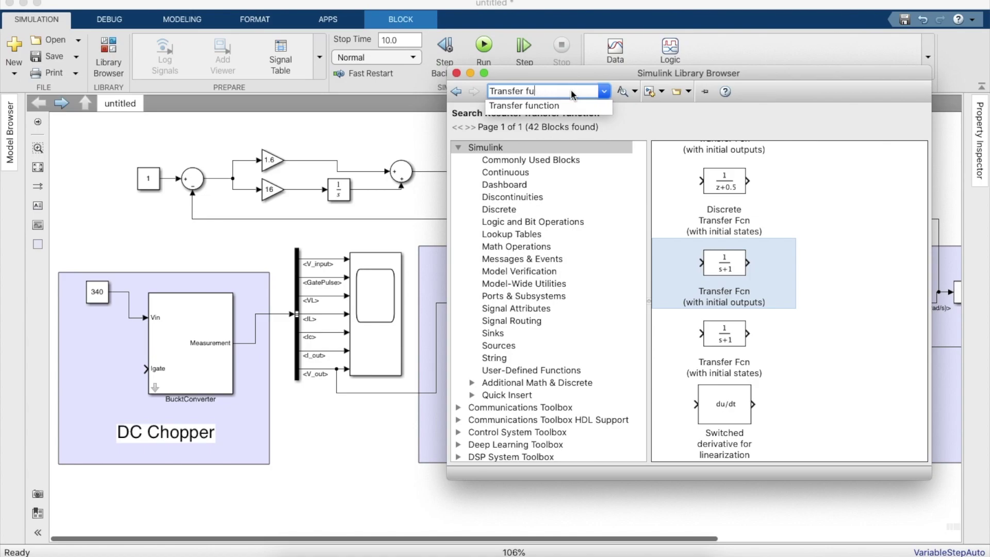
pyautogui.write('cn')
pyautogui.press('Return')
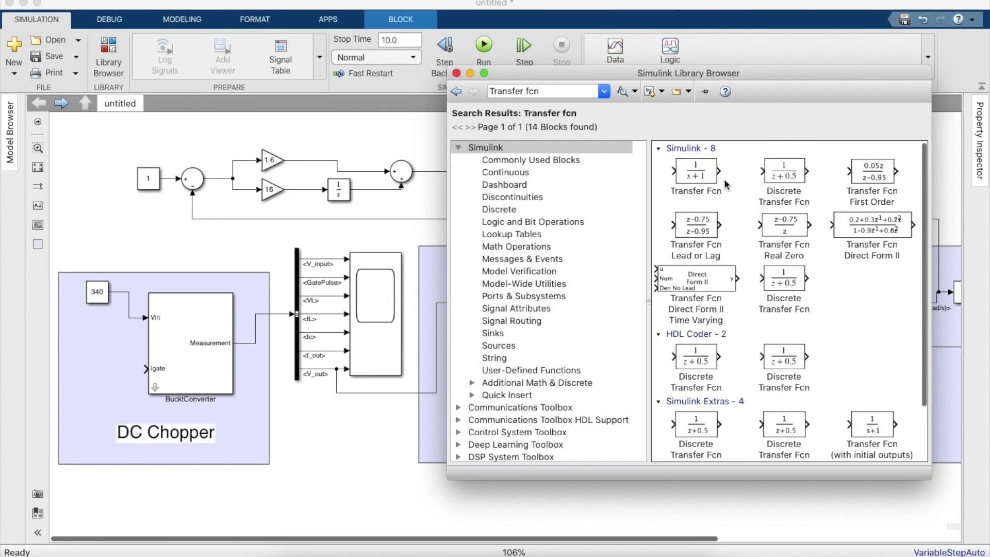
pyautogui.scroll(-4, 700, 240)
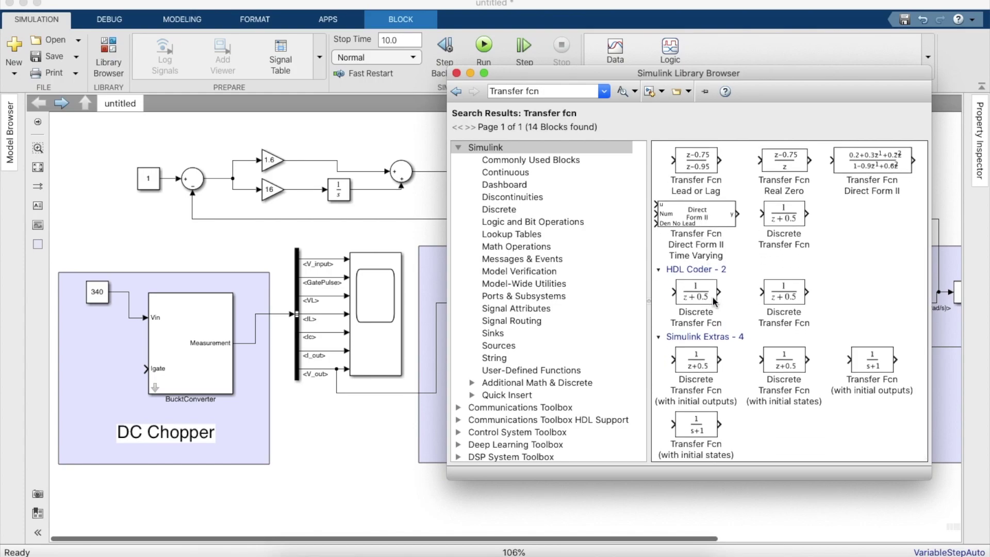
pyautogui.scroll(4, 710, 303)
pyautogui.moveTo(696, 171); pyautogui.dragTo(276, 242)
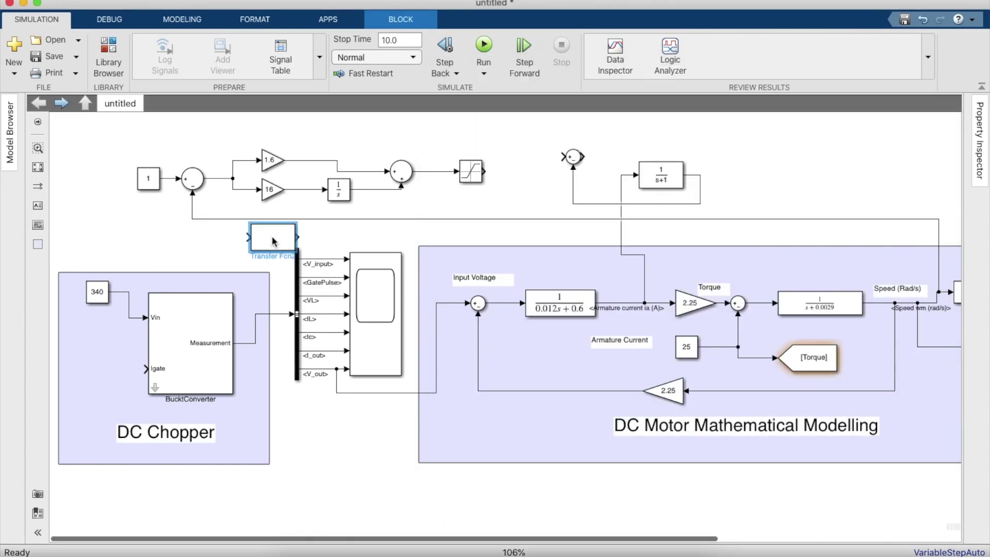
# Set the plain Transfer Fcn block's denominator coefficients to [1e-5 1]
pyautogui.doubleClick(271, 237)
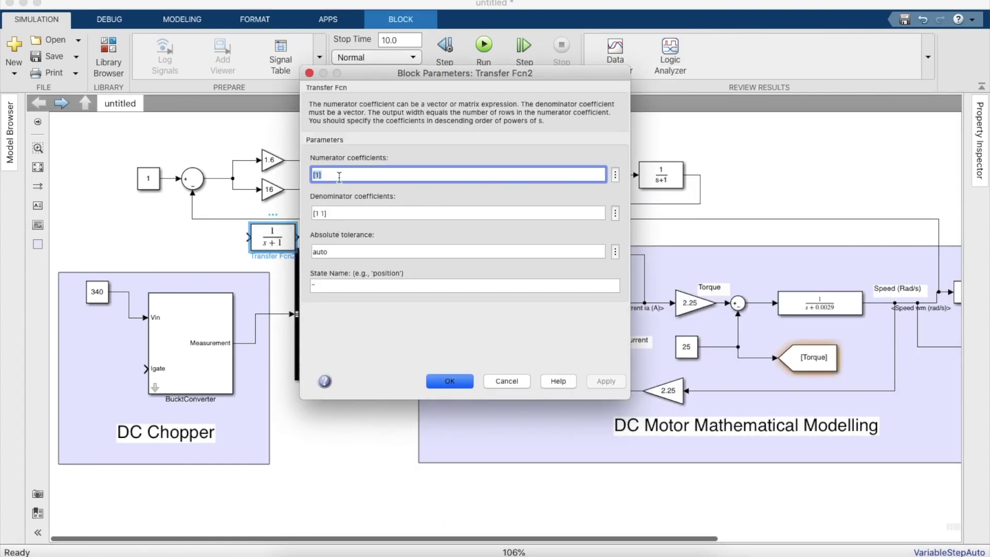
pyautogui.click(322, 214)
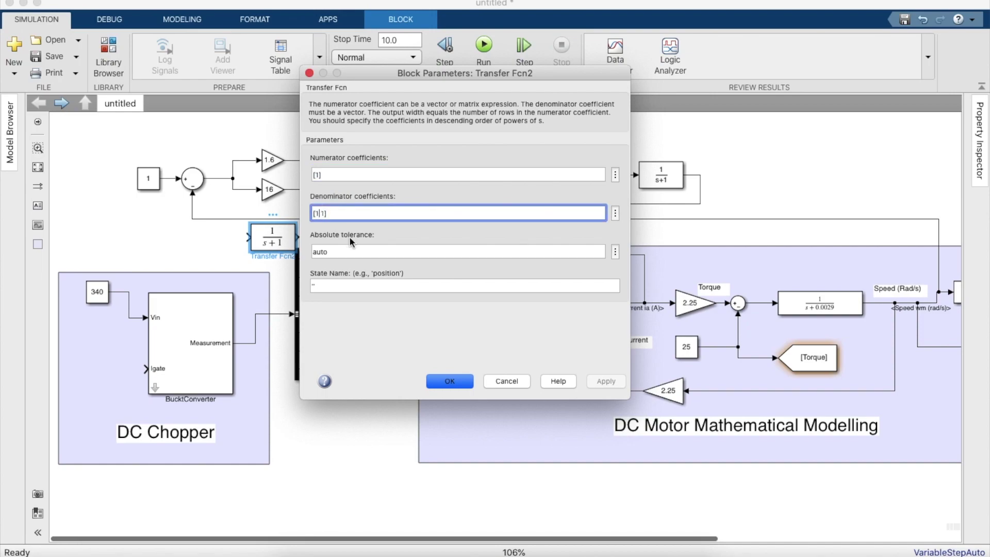
pyautogui.write('e')
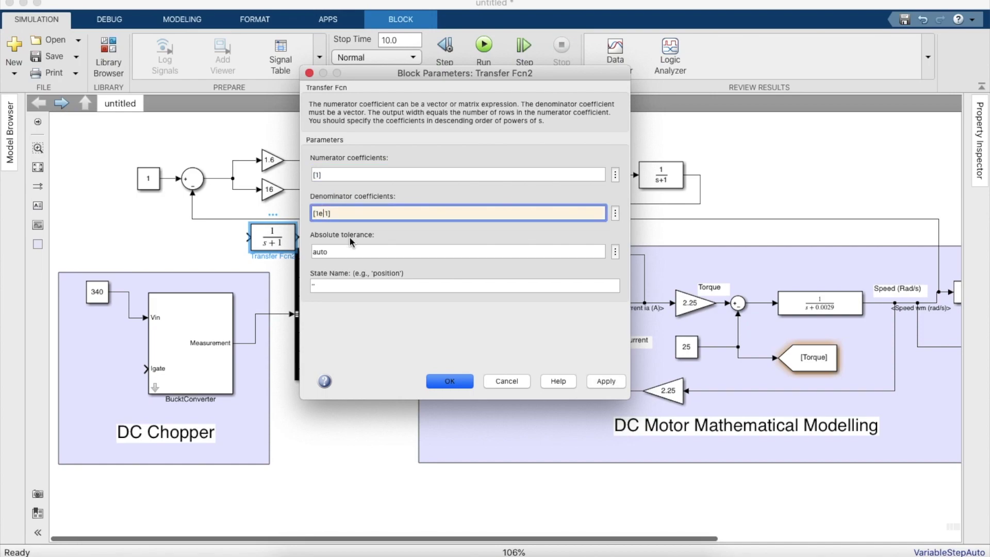
pyautogui.write('-5')
pyautogui.press('Return')
# Replace the Transfer Fcn (with initial outputs) block in the armature current feedback with the plain Transfer Fcn block
pyautogui.moveTo(271, 245); pyautogui.dragTo(657, 181)
pyautogui.click(661, 175)
pyautogui.press('Delete')
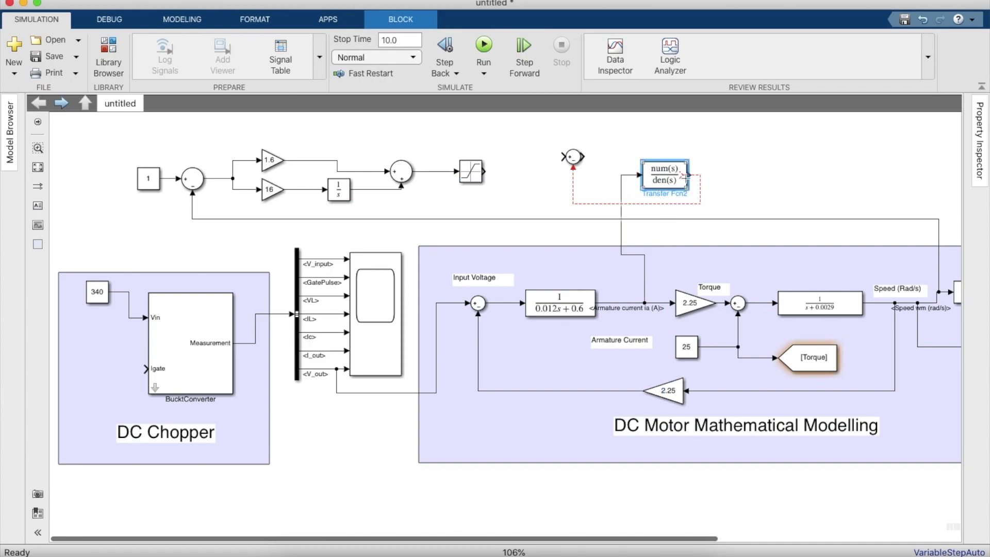
pyautogui.click(707, 174)
pyautogui.click(697, 177)
pyautogui.click(661, 175)
# Check the replacement Transfer Fcn block's parameters and widen the block so its full expression fits
pyautogui.doubleClick(652, 171)
pyautogui.click(452, 327)
pyautogui.click(661, 171)
pyautogui.moveTo(640, 163); pyautogui.dragTo(622, 163)
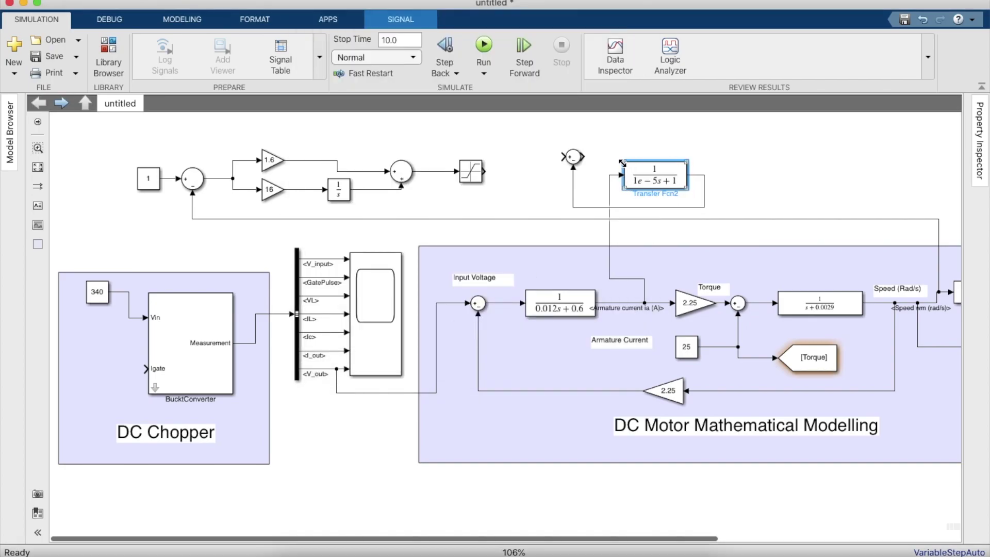
# Move the current-feedback Sum block up slightly and connect the Saturation output to its plus input
pyautogui.click(573, 157)
pyautogui.moveTo(573, 158); pyautogui.dragTo(488, 175)
pyautogui.click(487, 171)
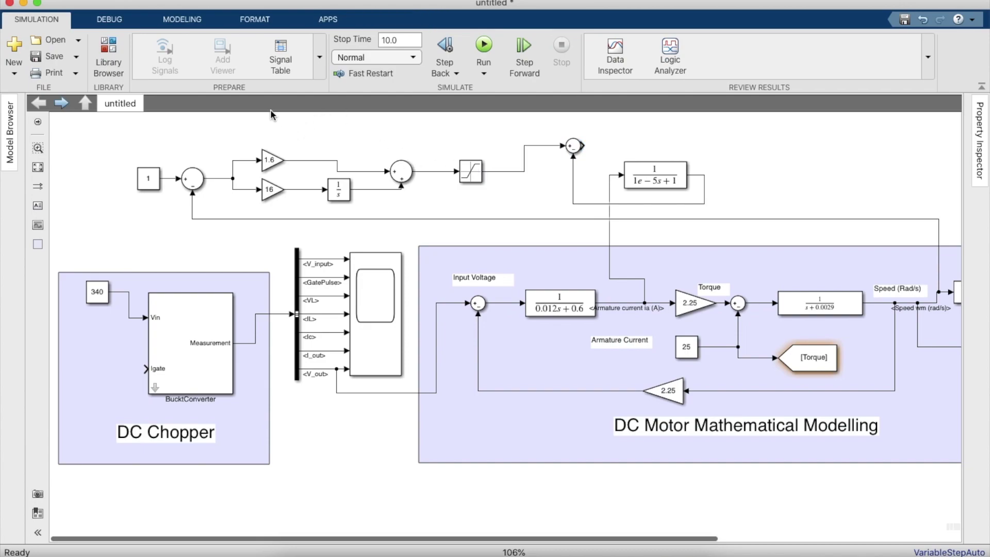
# Search the library for "Relay" and add a Relay block to the model above the DC Chopper area
pyautogui.hotkey('ctrl', 'shift', 'l')
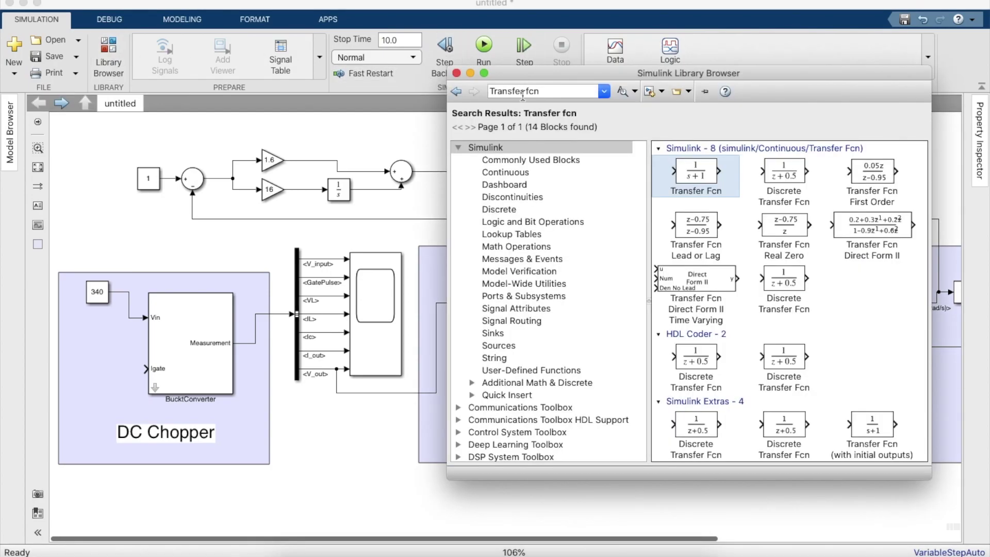
pyautogui.click(522, 96)
pyautogui.press('BackSpace')
pyautogui.write('Relay')
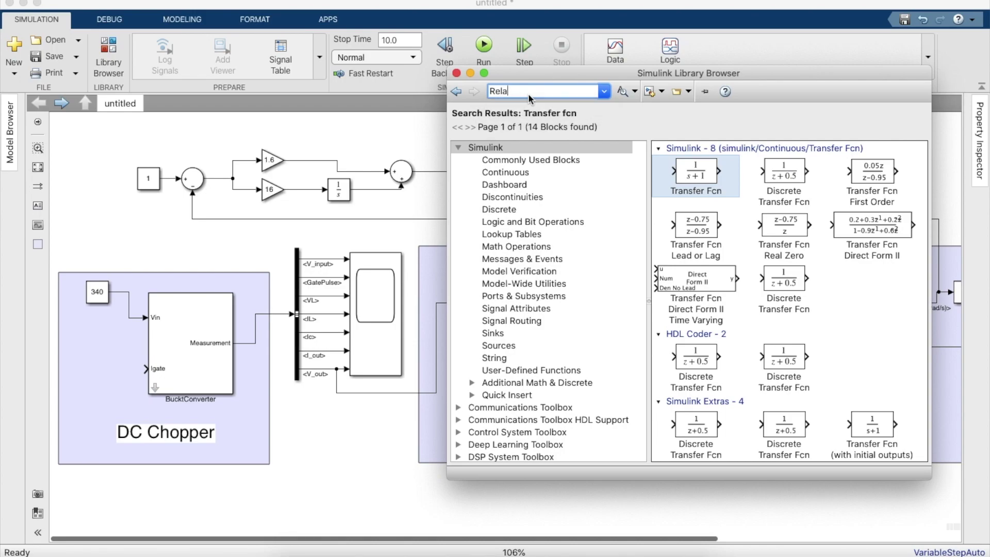
pyautogui.press('Return')
pyautogui.moveTo(686, 180); pyautogui.dragTo(234, 245)
# Keep the Relay's default parameters and wire it between the current-feedback Sum's output and the BucktConverter's Igate input
pyautogui.doubleClick(236, 246)
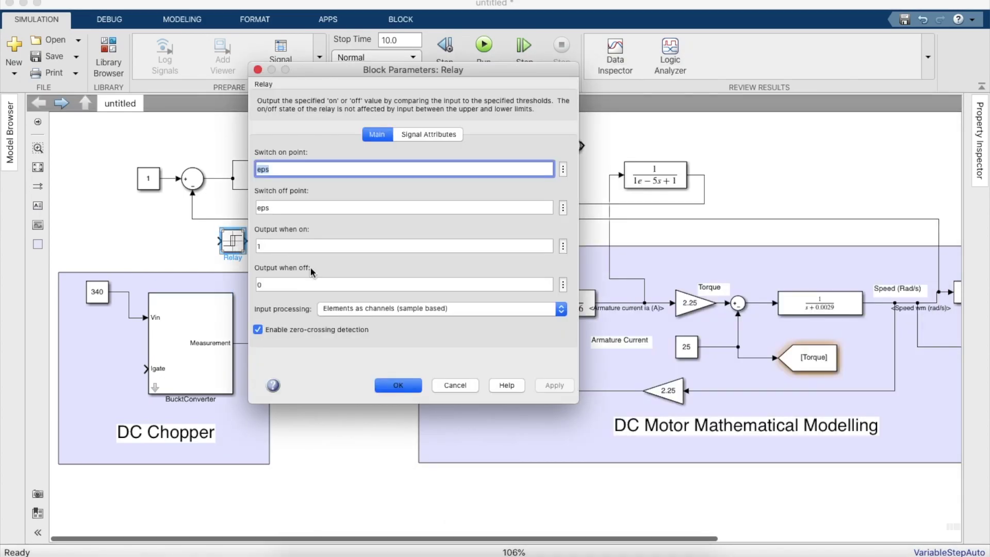
pyautogui.click(388, 381)
pyautogui.moveTo(230, 243); pyautogui.dragTo(144, 378)
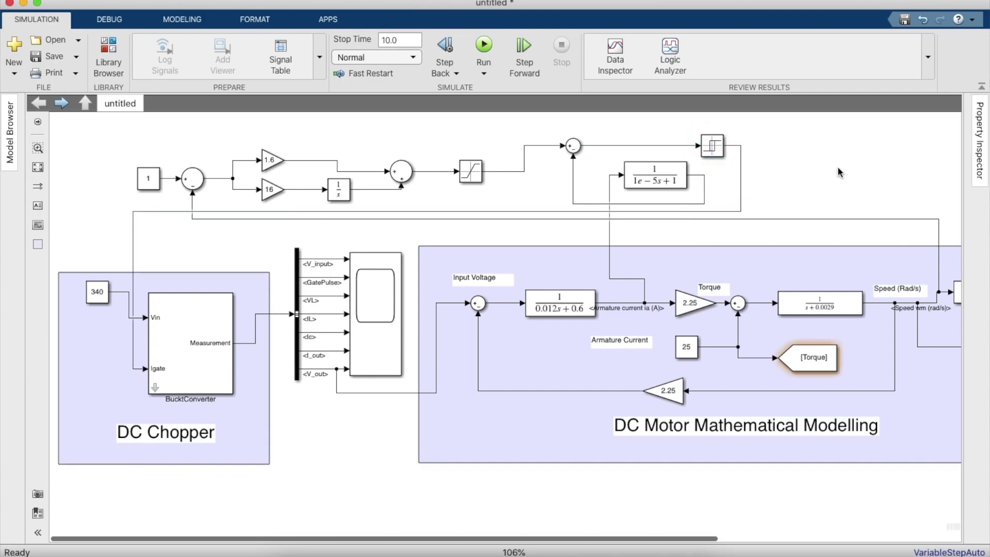
# Search the library for "scope" and add a Scope block above the motor model's speed output
pyautogui.hscroll(3, 839, 173)
pyautogui.click(293, 320)
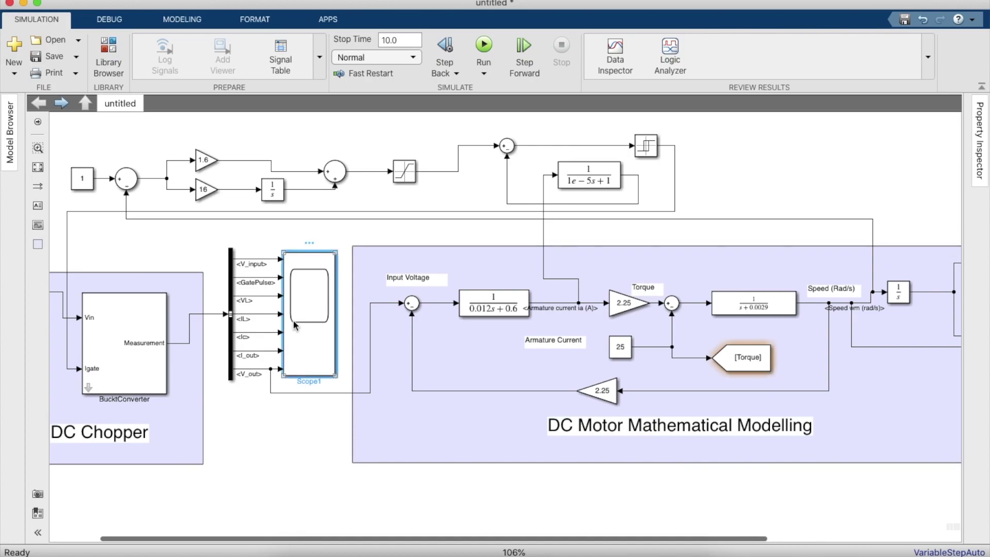
pyautogui.click(108, 55)
pyautogui.doubleClick(532, 91)
pyautogui.write('scope')
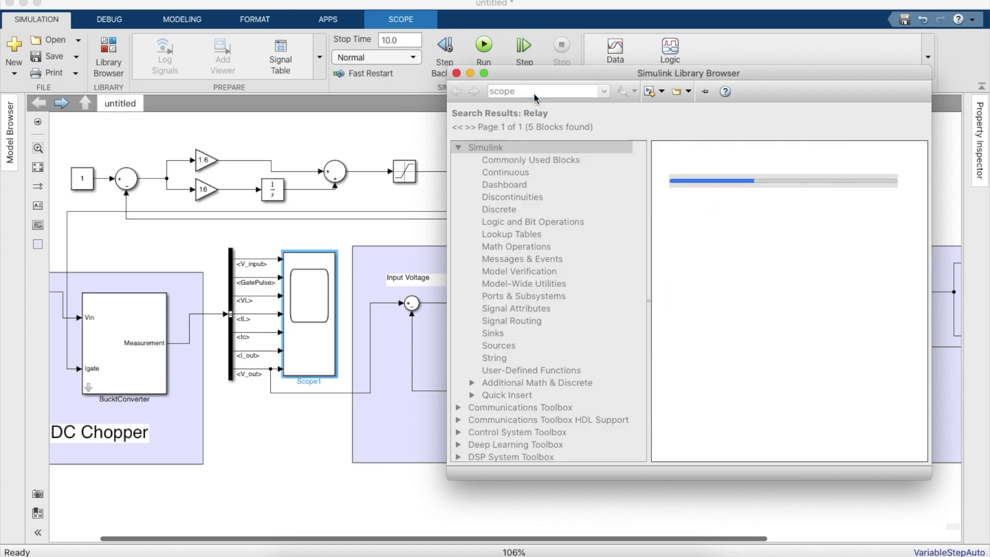
pyautogui.press('Return')
pyautogui.moveTo(694, 181); pyautogui.dragTo(813, 166)
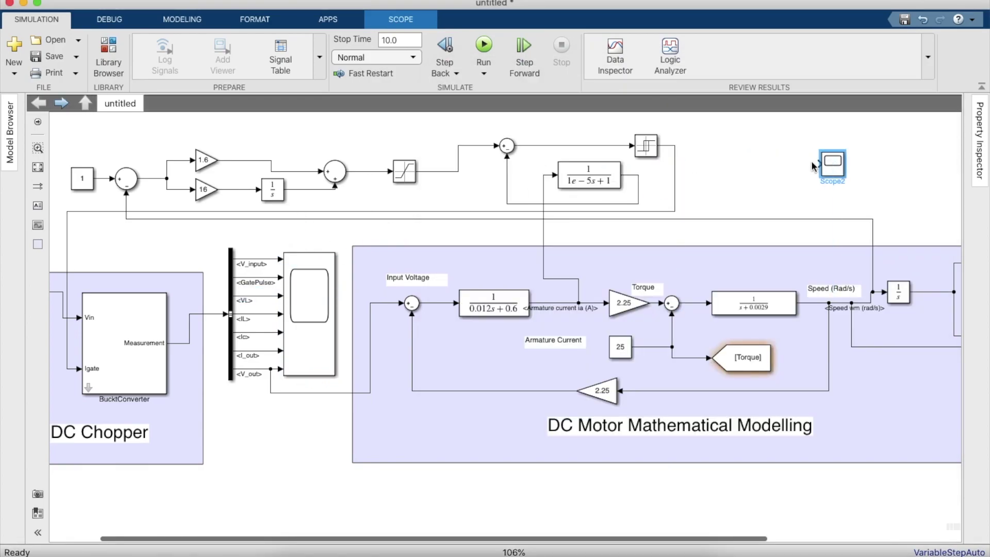
# Move the new Scope block up slightly in the space above the motor model
pyautogui.click(813, 166)
pyautogui.click(825, 169)
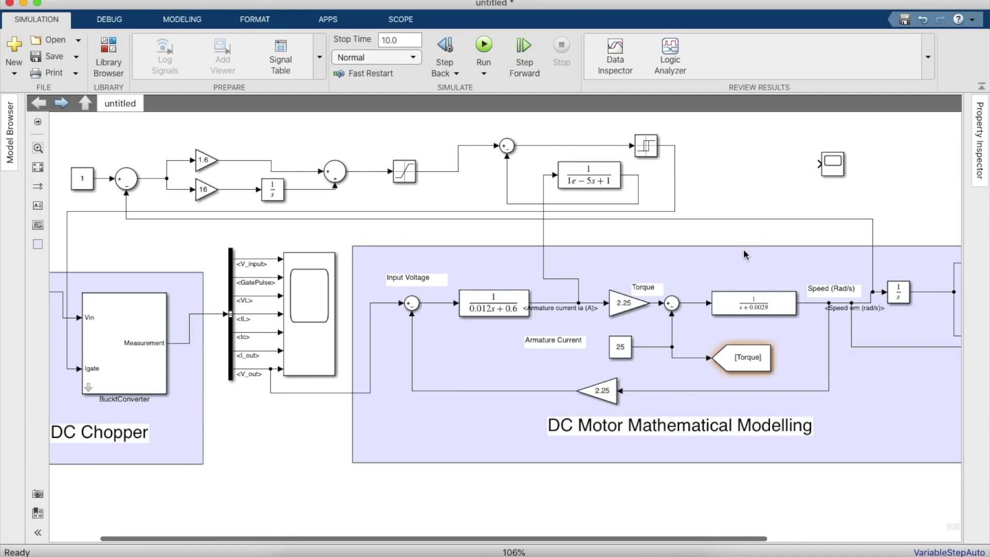
pyautogui.click(824, 170)
pyautogui.moveTo(833, 170); pyautogui.dragTo(834, 159)
# Set the reference Constant block at the start of the speed loop to 50
pyautogui.click(82, 182)
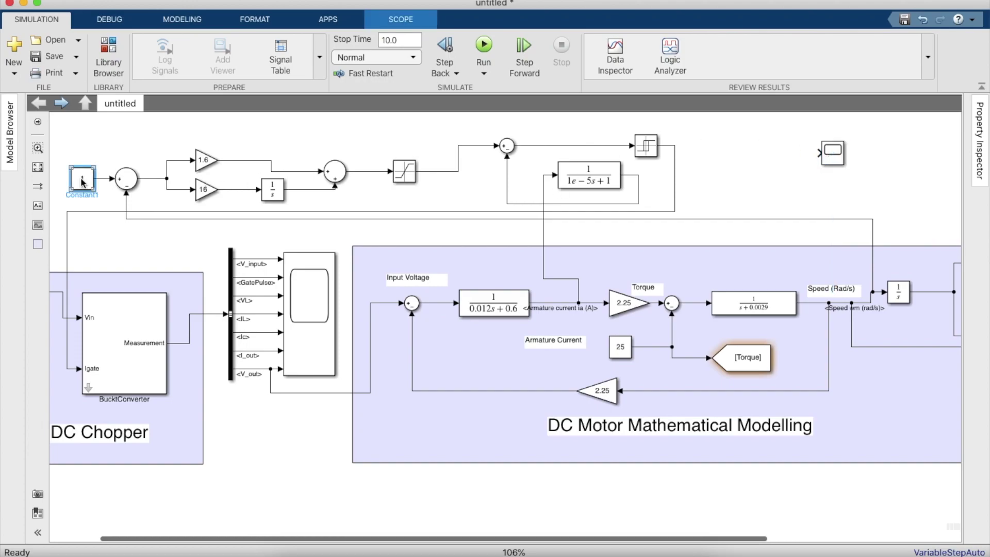
pyautogui.doubleClick(83, 178)
pyautogui.click(271, 168)
pyautogui.press('BackSpace')
pyautogui.write('25')
pyautogui.press('BackSpace')
pyautogui.press('BackSpace')
pyautogui.write('50')
pyautogui.press('Return')
# Search the library for "goto" and add a Goto block connected to the reference constant's output
pyautogui.click(108, 57)
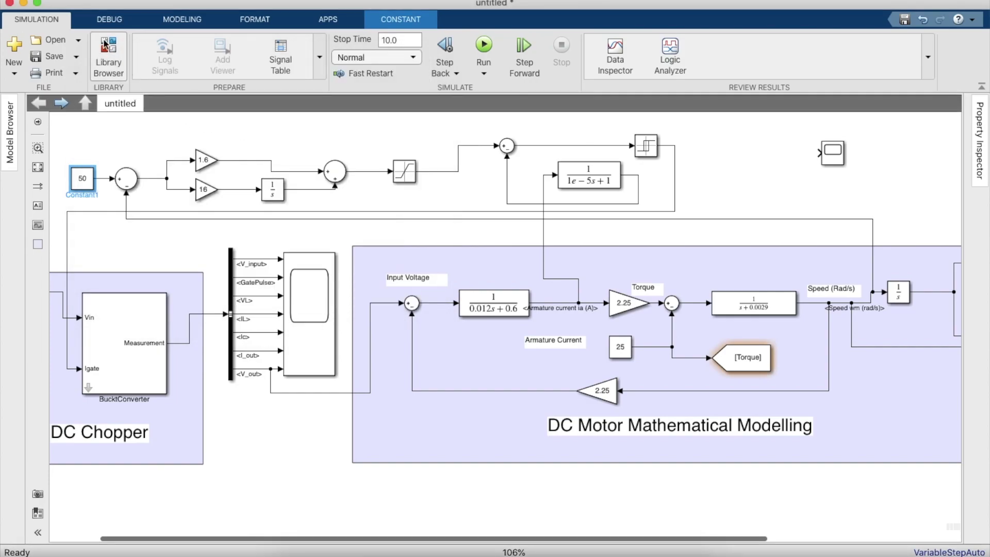
pyautogui.doubleClick(546, 91)
pyautogui.press('BackSpace')
pyautogui.write('goto')
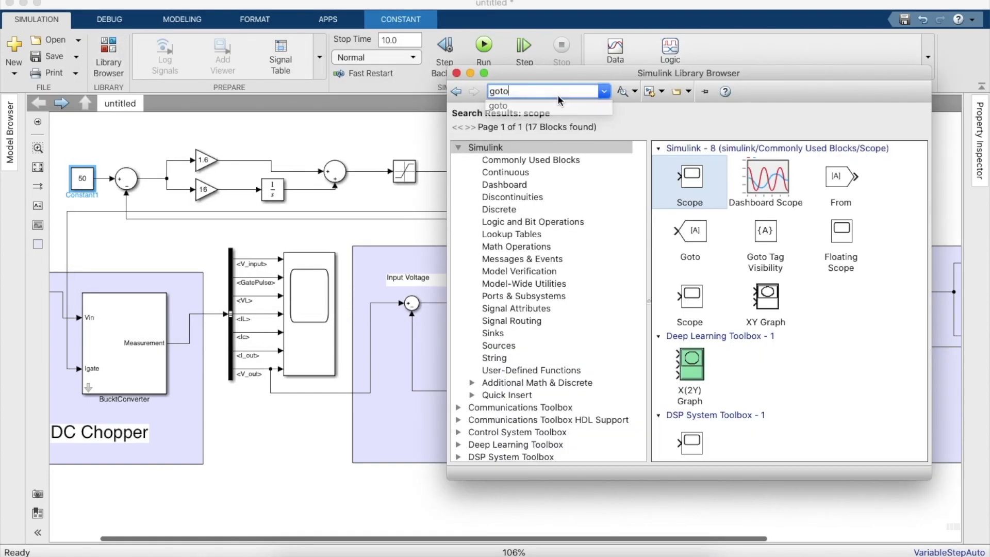
pyautogui.press('Return')
pyautogui.moveTo(646, 158)
pyautogui.mouseDown()
pyautogui.moveTo(126, 145)
pyautogui.moveTo(108, 184)
pyautogui.mouseUp()
# Change the tag of the Goto block on the reference constant to Reference_speed
pyautogui.doubleClick(127, 141)
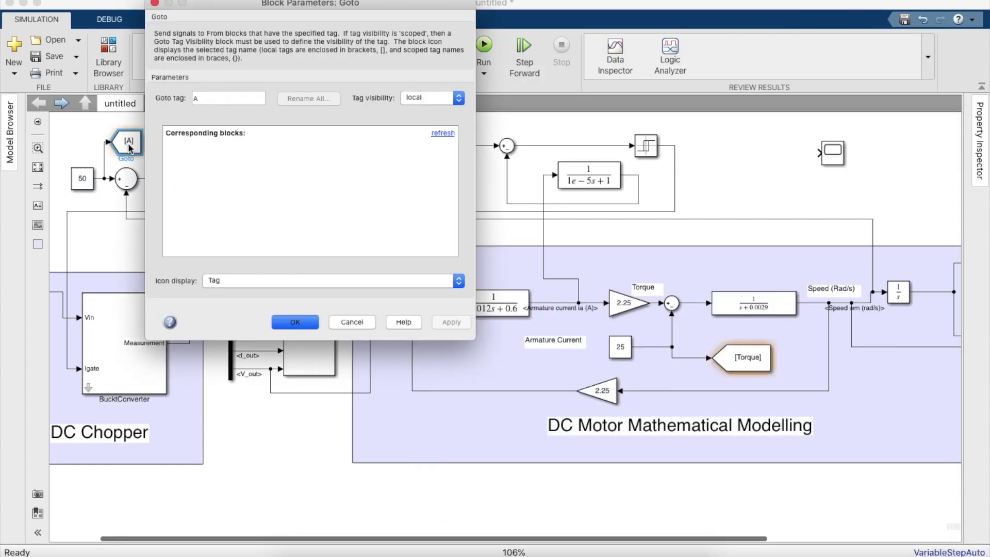
pyautogui.doubleClick(247, 104)
pyautogui.press('BackSpace')
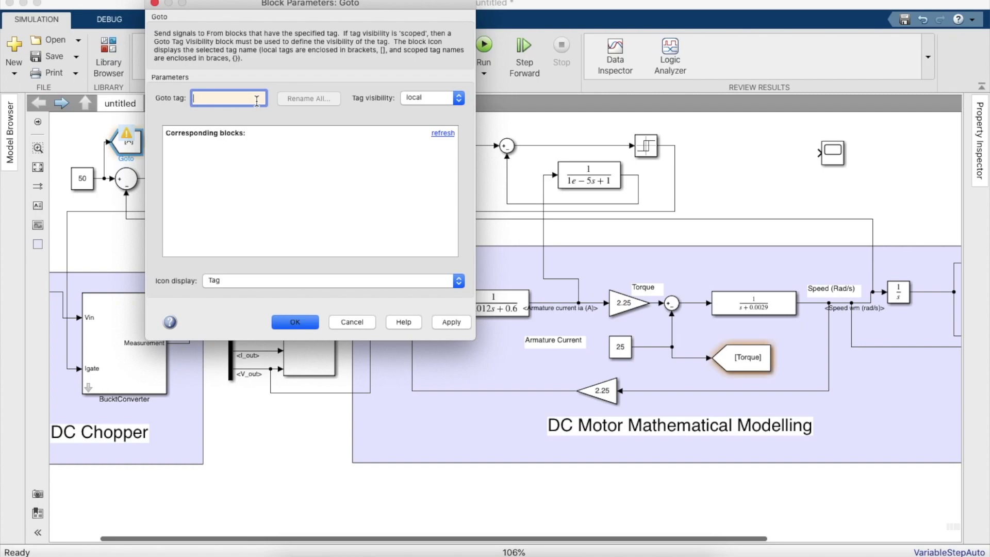
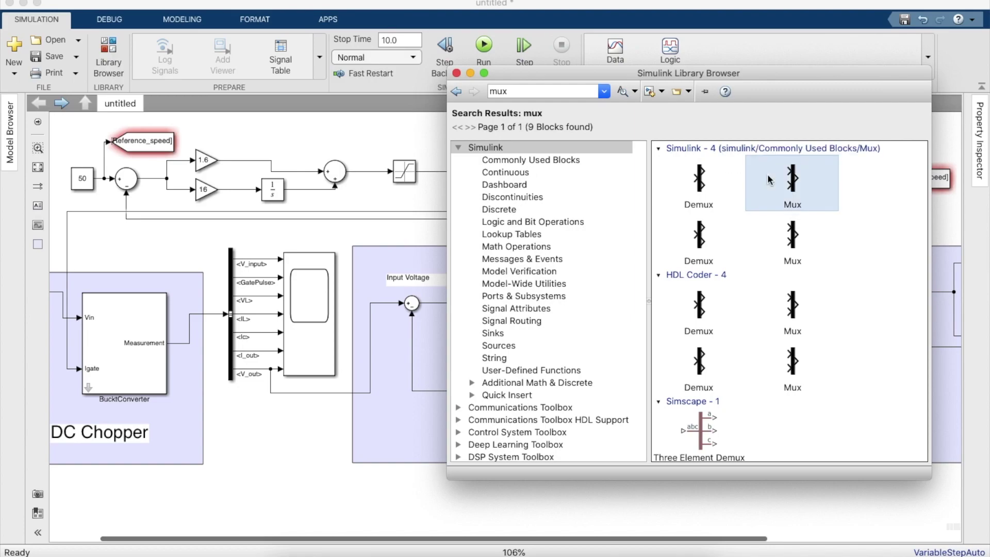
# Add a Mux block beside the new Scope and wire the Reference_speed From block to its first input
pyautogui.moveTo(793, 178); pyautogui.dragTo(764, 179)
pyautogui.click(819, 153)
pyautogui.moveTo(818, 153); pyautogui.dragTo(760, 173)
# Change the tag of the Goto block on the motor speed feedback line to speed
pyautogui.doubleClick(907, 190)
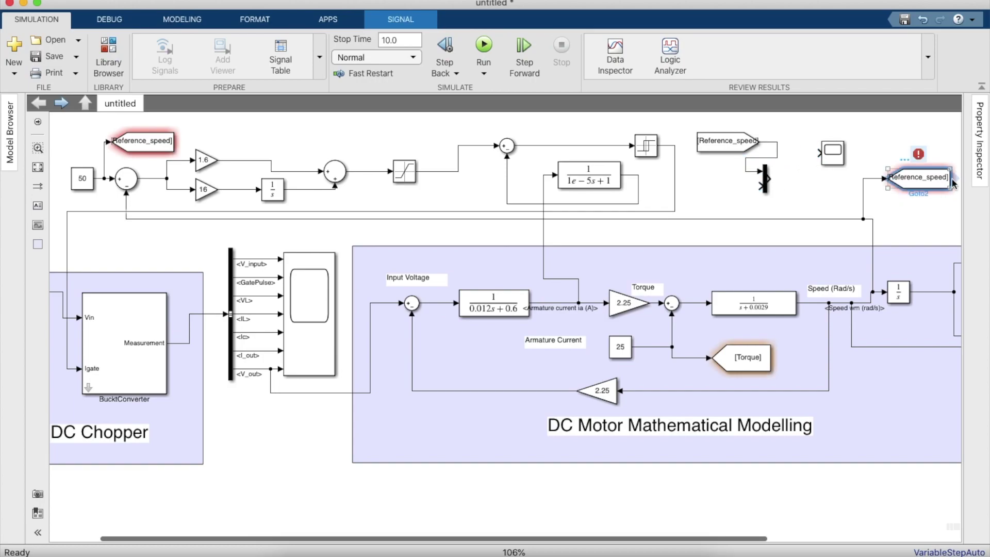
pyautogui.doubleClick(638, 117)
pyautogui.hotkey('shift', 'Left')
pyautogui.hotkey('shift', 'Left')
pyautogui.hotkey('shift', 'Left')
pyautogui.hotkey('shift', 'Left')
pyautogui.hotkey('shift', 'Left')
pyautogui.hotkey('shift', 'Left')
pyautogui.hotkey('shift', 'Left')
pyautogui.press('BackSpace')
pyautogui.press('Right')
pyautogui.press('Right')
pyautogui.press('Return')
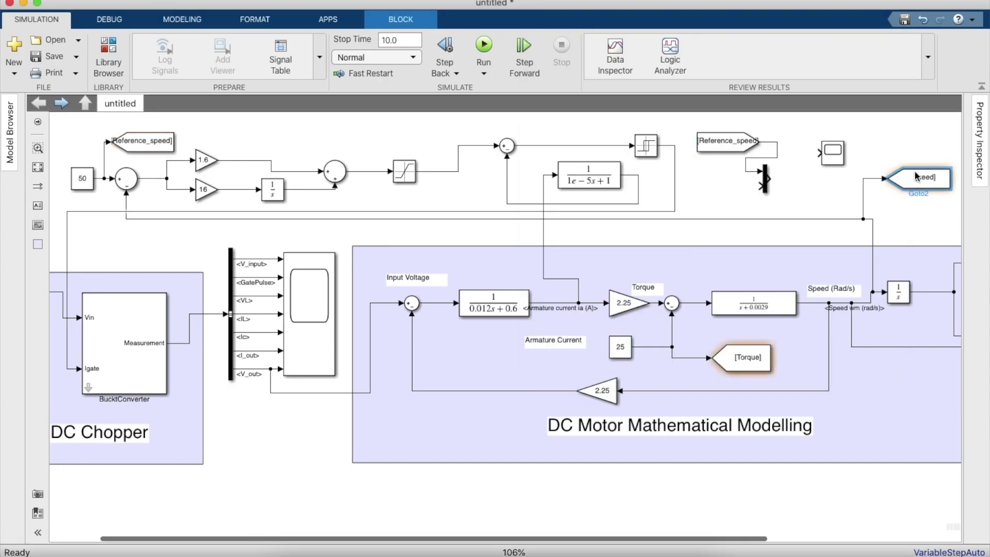
pyautogui.doubleClick(917, 176)
pyautogui.doubleClick(643, 122)
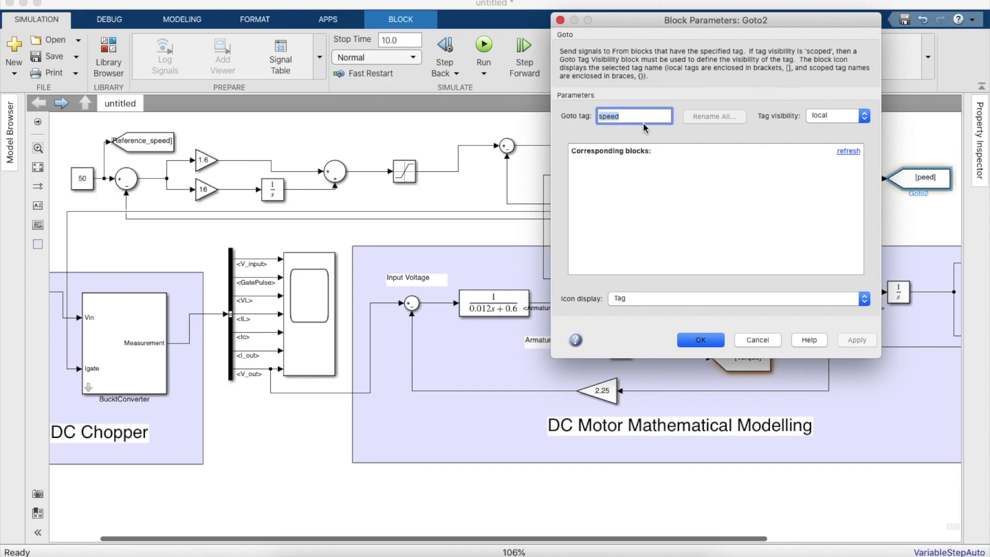
pyautogui.press('Return')
# Wire the speed From block through the Mux to the Scope and realign both From blocks beside the Mux
pyautogui.moveTo(685, 190); pyautogui.dragTo(818, 153)
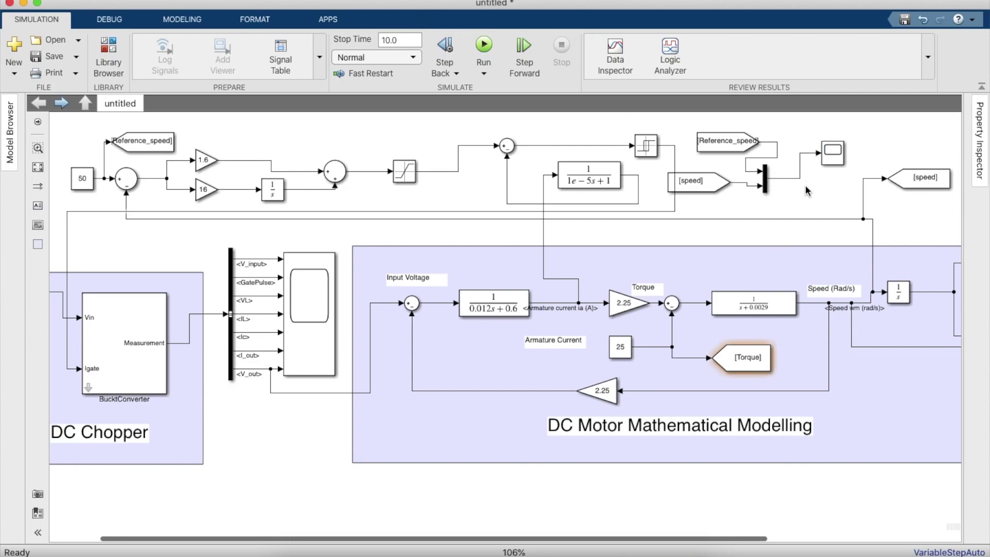
pyautogui.moveTo(706, 183); pyautogui.dragTo(719, 186)
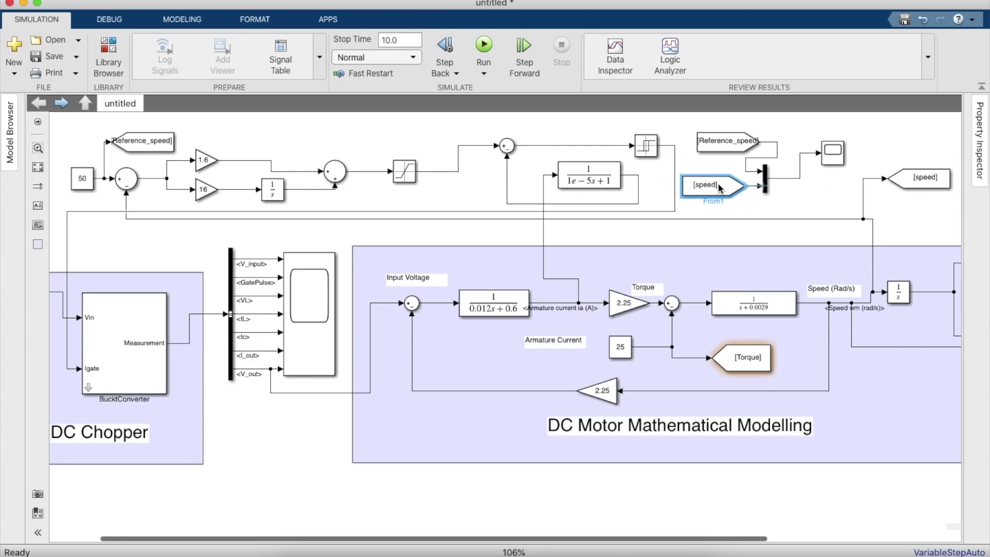
pyautogui.moveTo(724, 138); pyautogui.dragTo(706, 134)
# Add a From block for the Torque tag below the speed From block and wire it to the Scope's second input
pyautogui.click(754, 362)
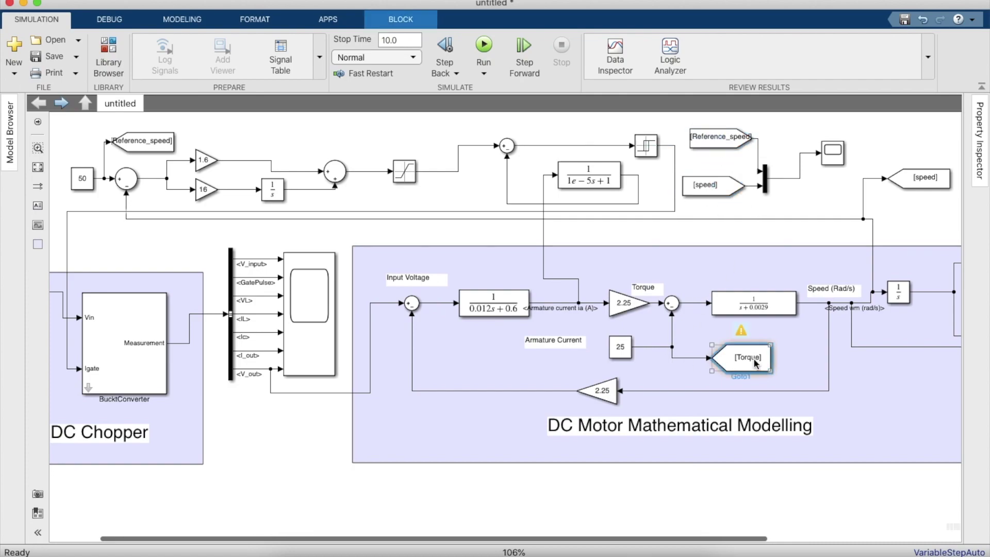
pyautogui.moveTo(768, 361)
pyautogui.mouseDown()
pyautogui.moveTo(862, 258)
pyautogui.moveTo(741, 224)
pyautogui.moveTo(720, 207)
pyautogui.moveTo(754, 208)
pyautogui.moveTo(818, 161)
pyautogui.mouseUp()
# Open the new Scope and set its layout to two side-by-side displays
pyautogui.click(832, 161)
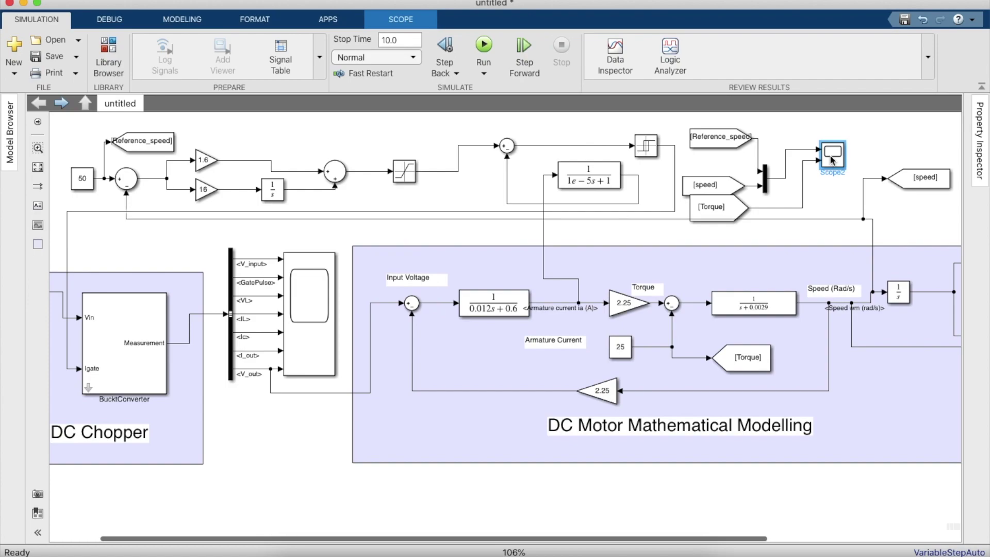
pyautogui.doubleClick(831, 157)
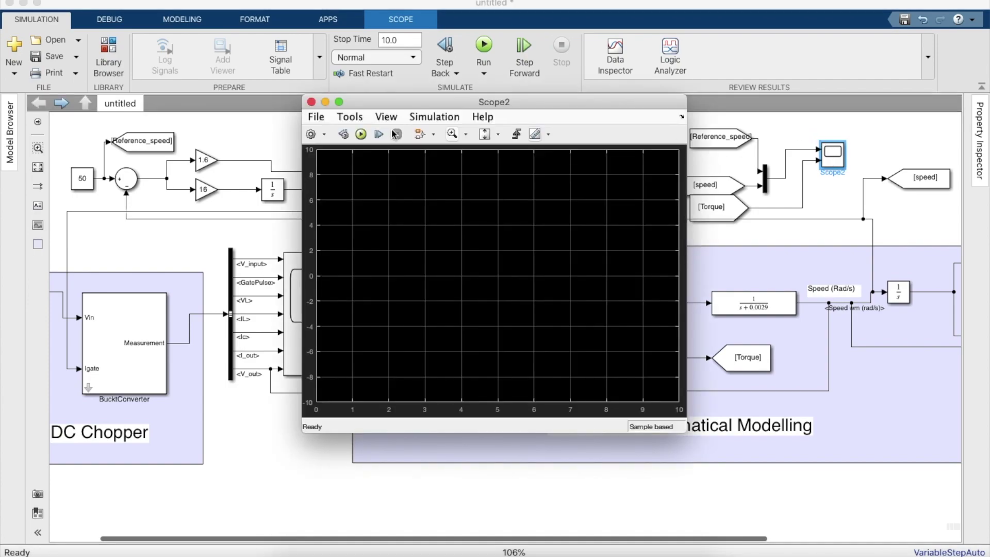
pyautogui.click(387, 117)
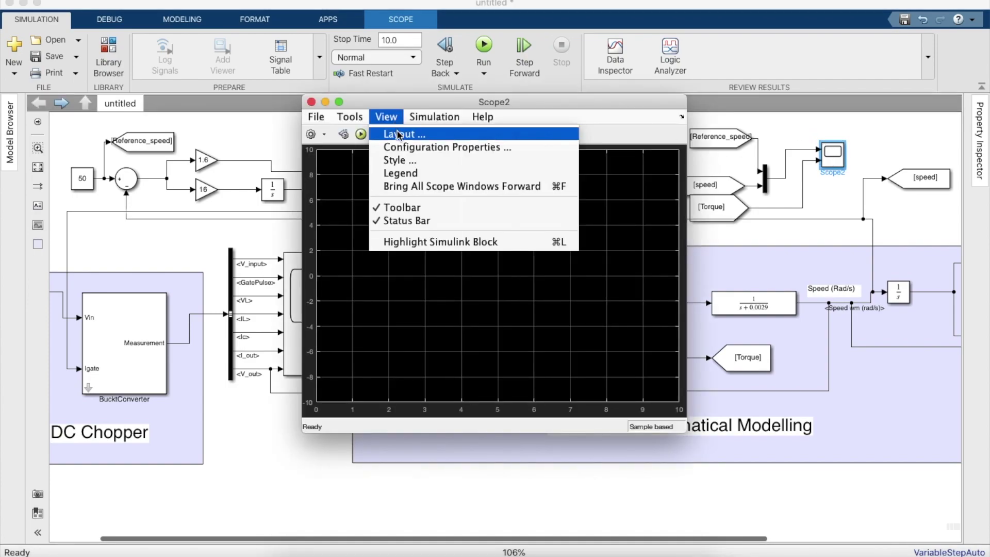
pyautogui.click(398, 135)
pyautogui.click(397, 135)
pyautogui.click(441, 148)
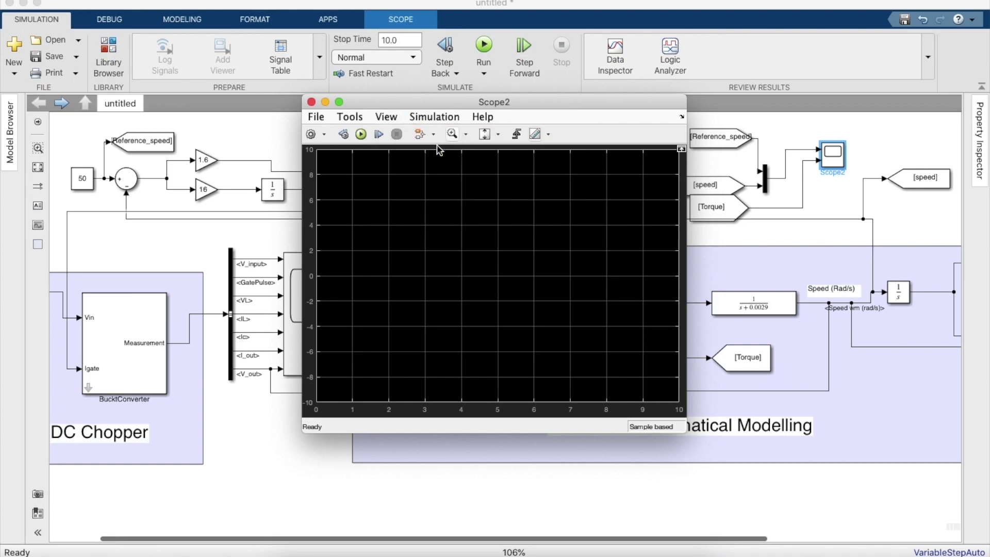
pyautogui.click(391, 118)
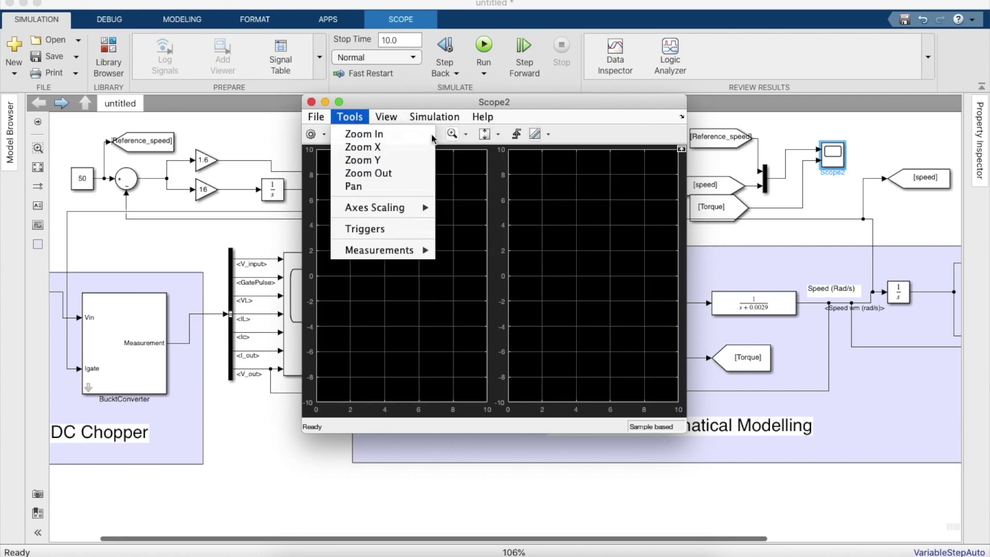
# In the Scope's style settings, choose a white figure color, white axes background and black axes lines
pyautogui.moveTo(386, 116)
pyautogui.press('Escape')
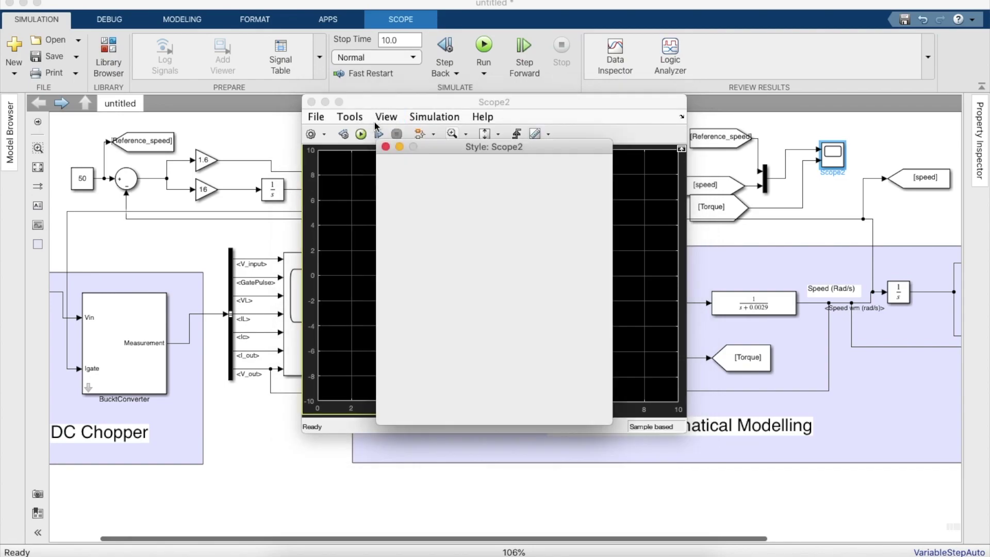
pyautogui.click(464, 174)
pyautogui.click(480, 197)
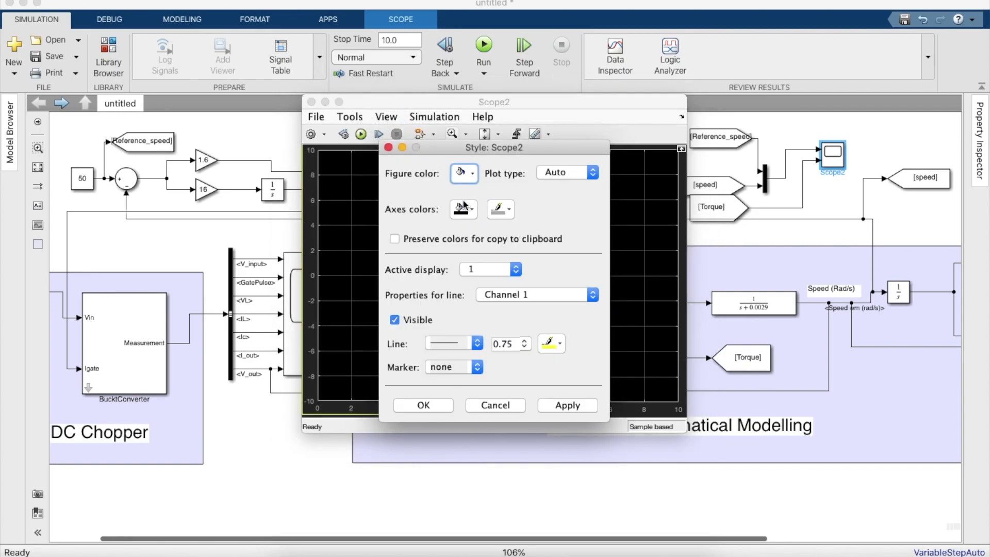
pyautogui.click(463, 209)
pyautogui.click(473, 229)
pyautogui.click(500, 209)
pyautogui.click(489, 233)
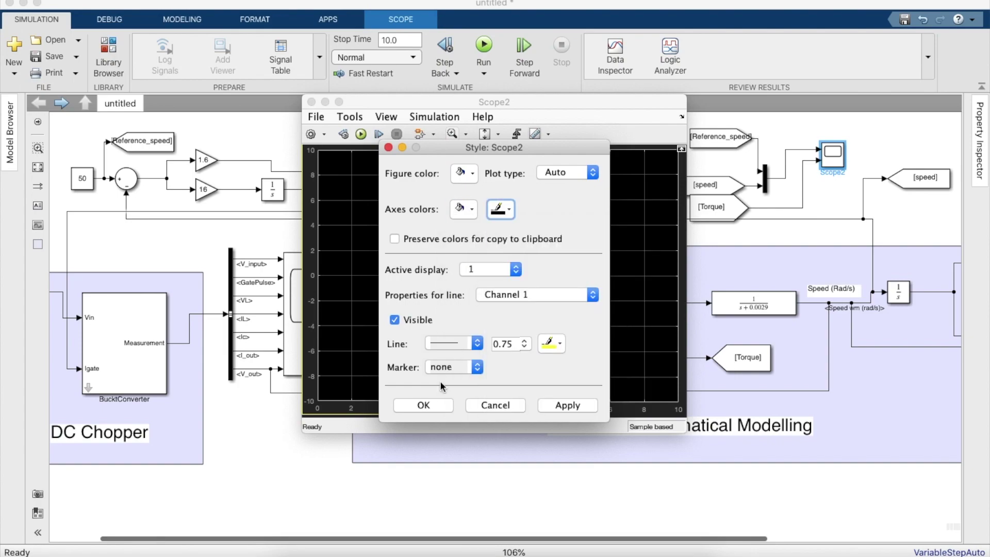
# Set display 1's Channel 1 line to width 2.0 and black, and apply the style changes
pyautogui.click(503, 344)
pyautogui.click(523, 343)
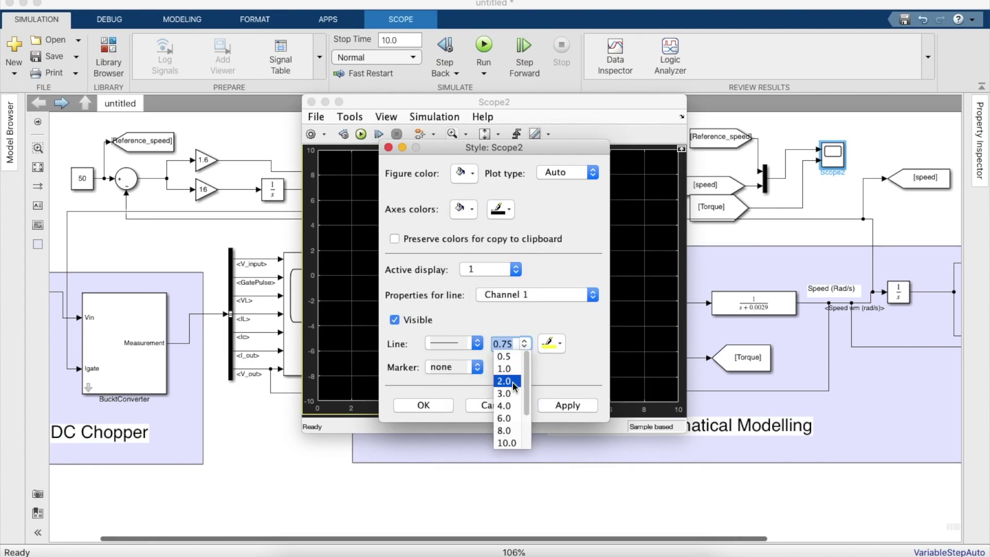
pyautogui.click(503, 381)
pyautogui.click(551, 344)
pyautogui.click(542, 367)
pyautogui.click(566, 405)
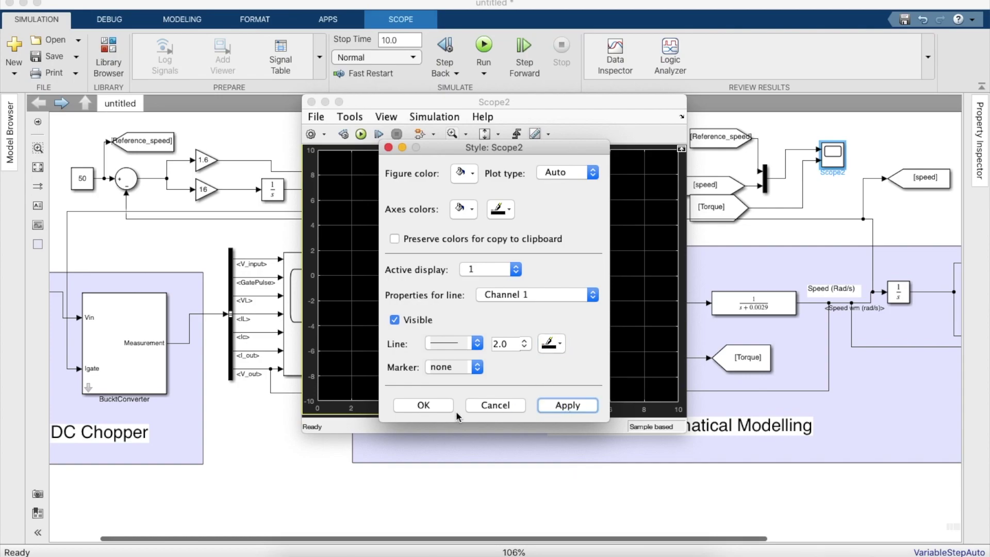
pyautogui.click(430, 407)
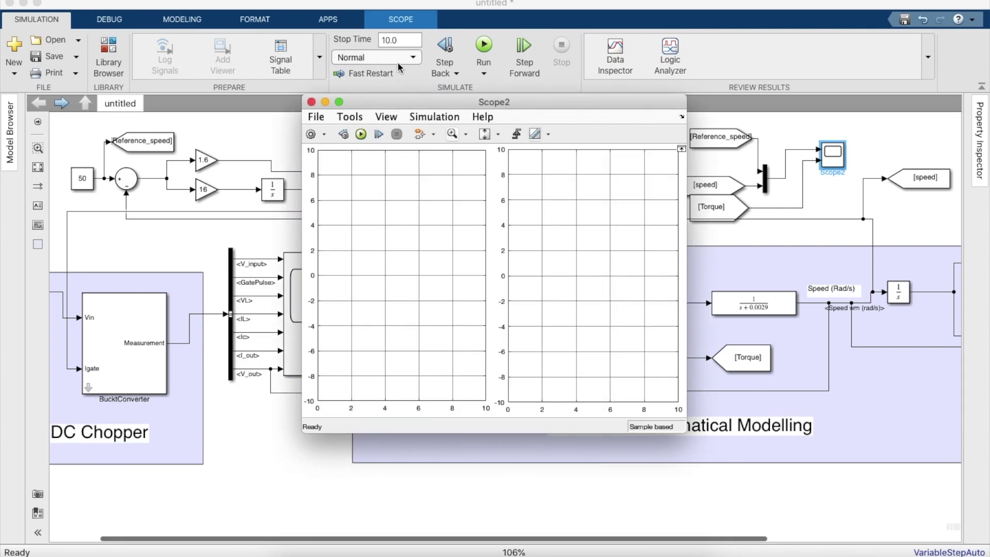
# Close the Scope window and run the simulation with stop time 10.0, continuing past the initial pause
pyautogui.click(311, 101)
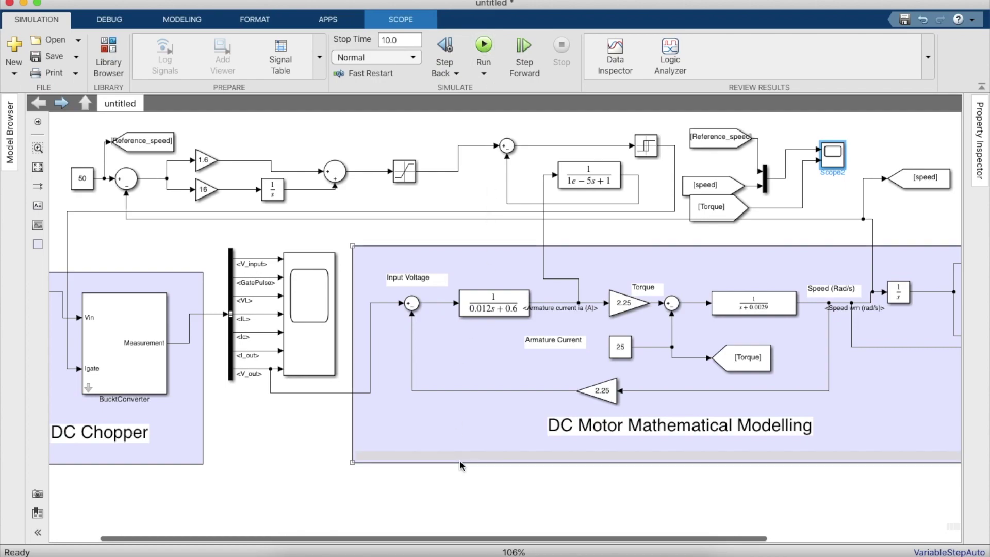
pyautogui.click(484, 46)
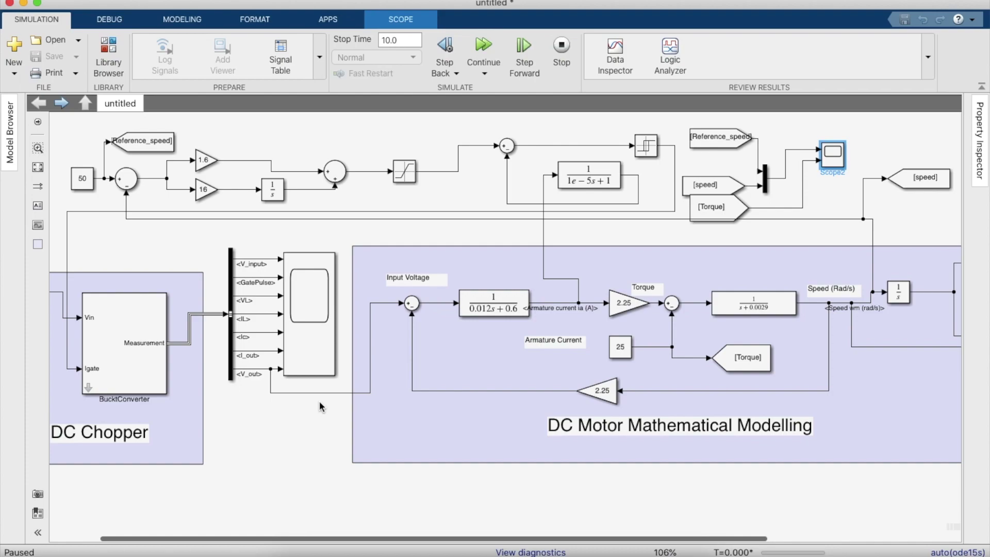
pyautogui.click(485, 44)
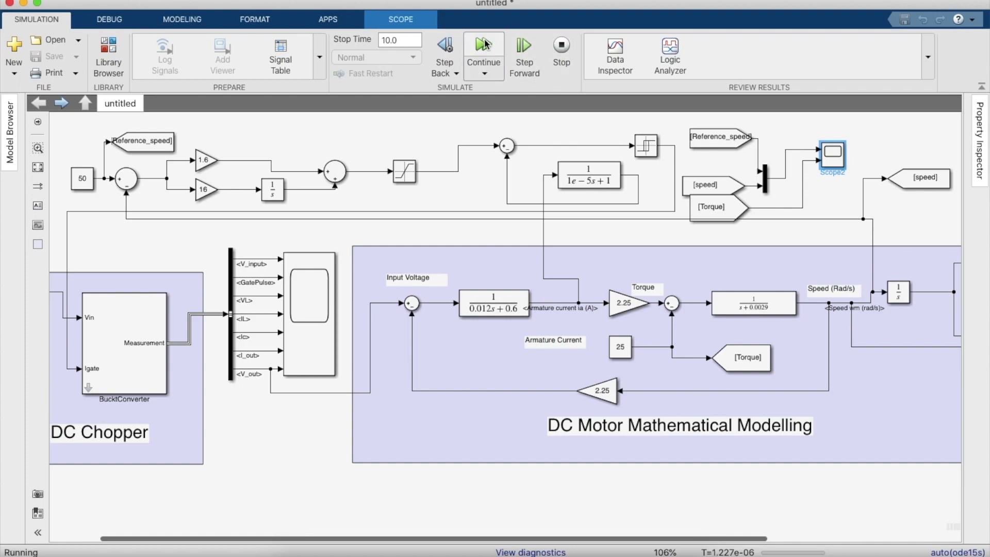
# Reopen the Scope and scale its axes to fit the speed and torque traces
pyautogui.doubleClick(837, 158)
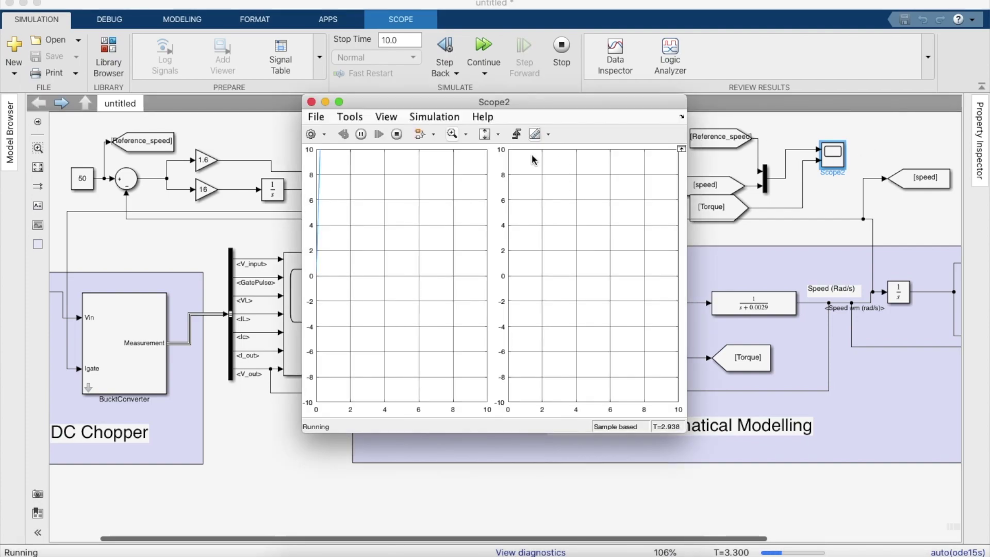
pyautogui.click(498, 135)
pyautogui.click(486, 172)
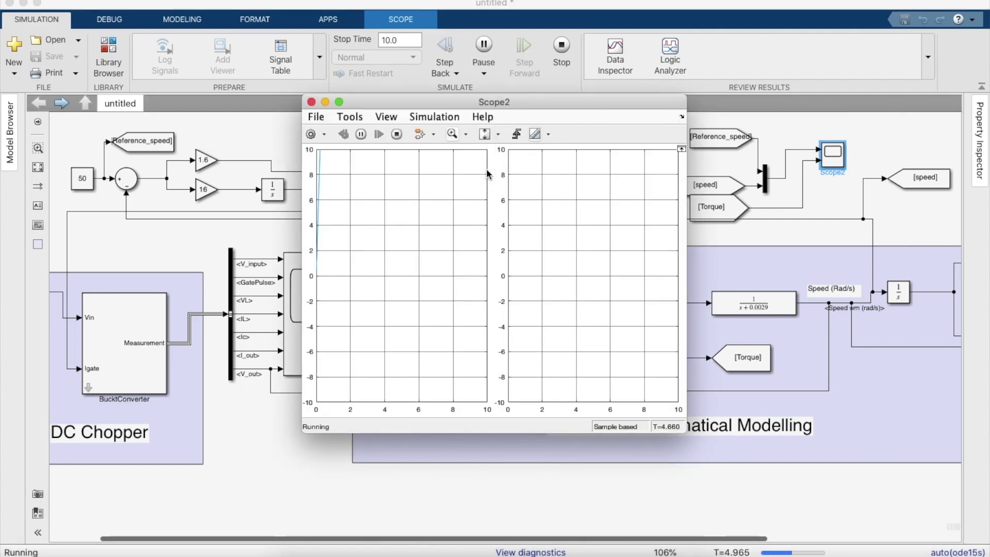
pyautogui.click(486, 134)
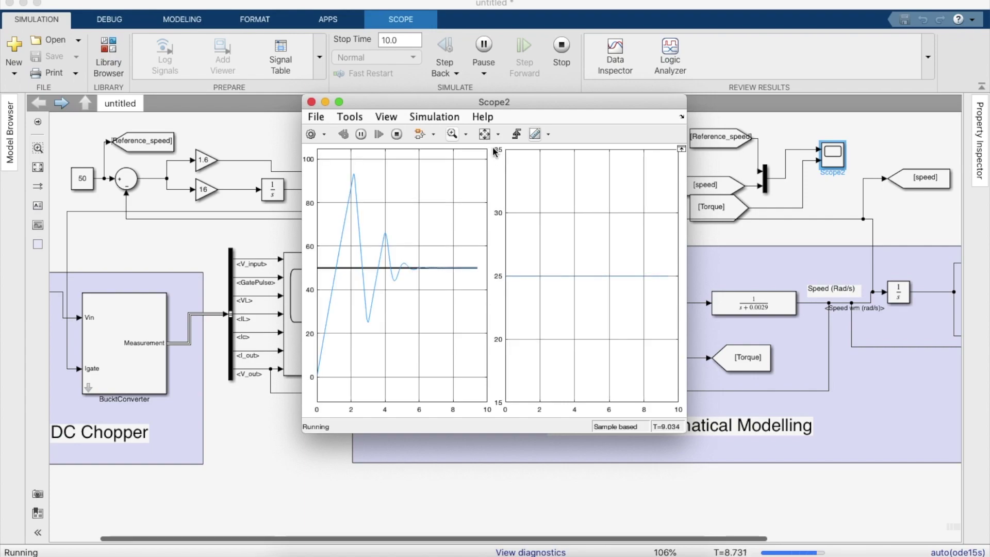
# Show the Scope legends and rename the Constant1 entry to Reference Speed
pyautogui.click(386, 117)
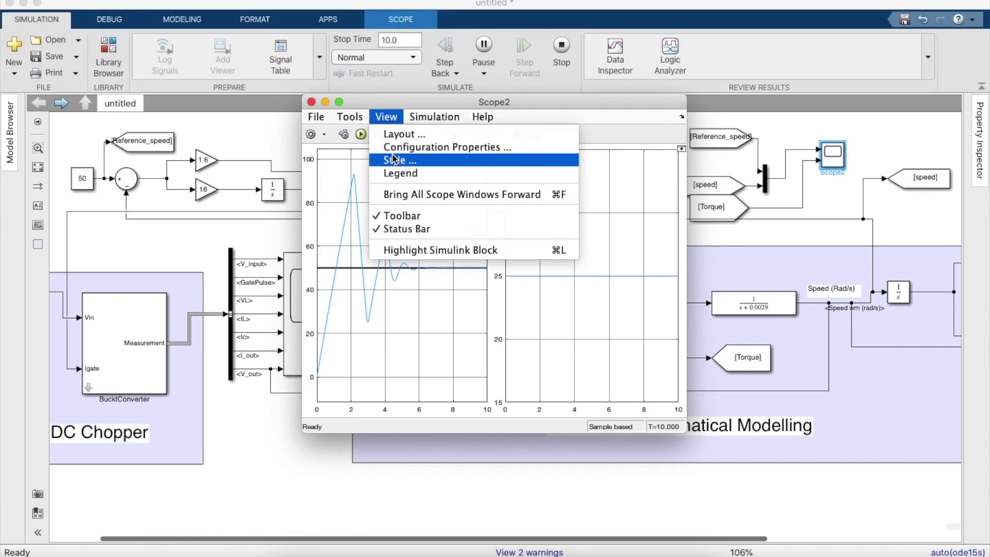
pyautogui.click(401, 174)
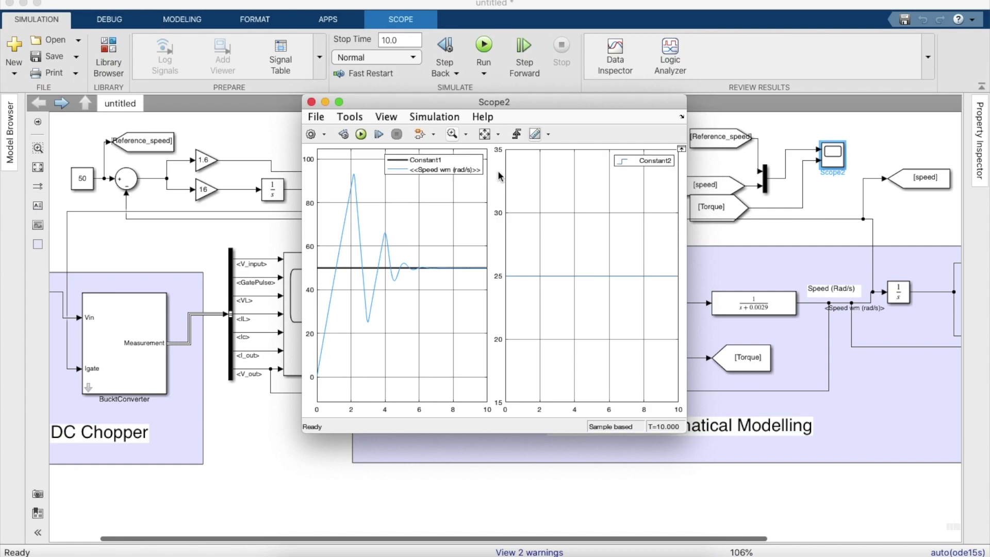
pyautogui.click(430, 162)
pyautogui.doubleClick(430, 161)
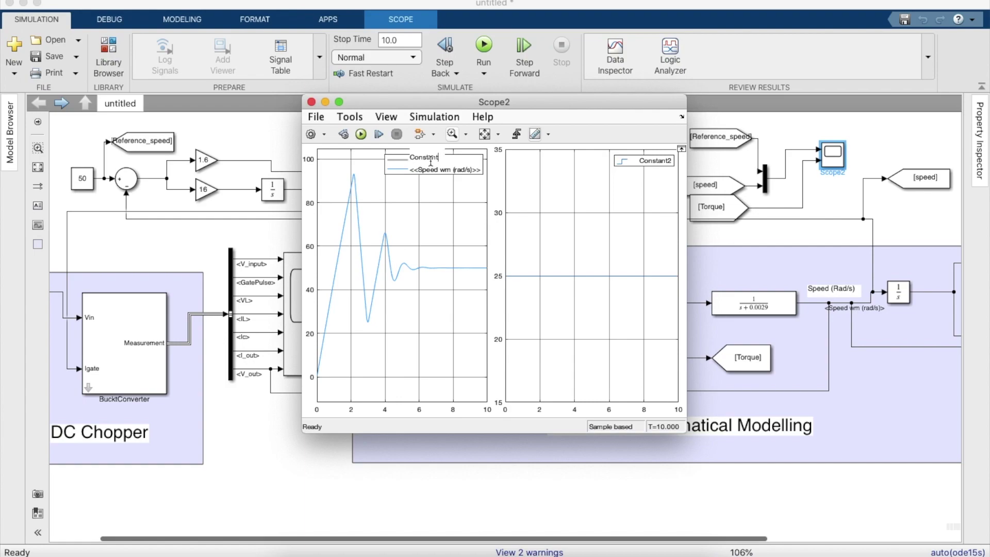
pyautogui.press('BackSpace')
pyautogui.press('BackSpace')
pyautogui.press('BackSpace')
pyautogui.press('BackSpace')
pyautogui.press('BackSpace')
pyautogui.press('BackSpace')
pyautogui.write('Referenc')
pyautogui.press('Return')
# Rename the legend entry in the torque display to Input Torque
pyautogui.doubleClick(655, 160)
pyautogui.press('BackSpace')
pyautogui.press('BackSpace')
pyautogui.press('BackSpace')
pyautogui.press('BackSpace')
pyautogui.press('BackSpace')
pyautogui.press('BackSpace')
pyautogui.press('BackSpace')
pyautogui.press('BackSpace')
pyautogui.press('BackSpace')
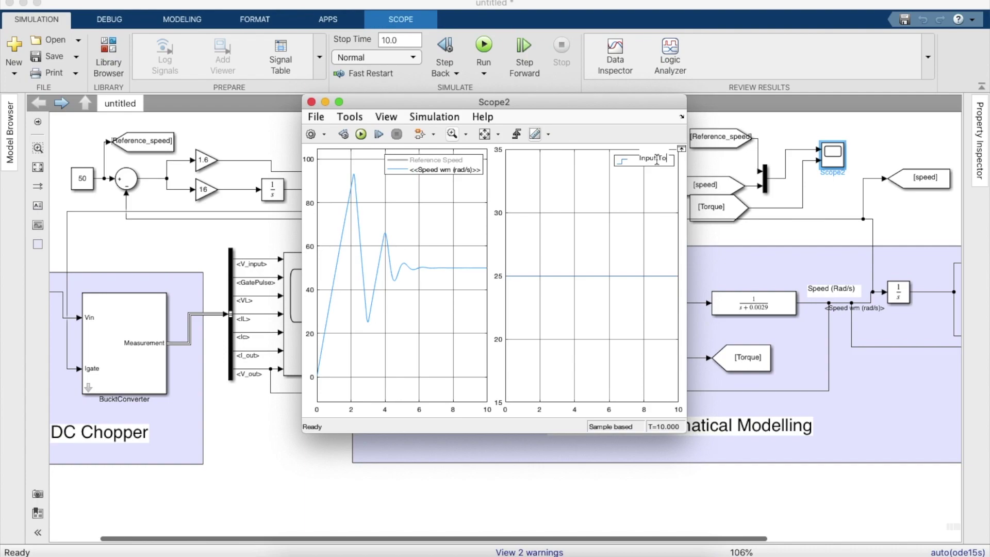
pyautogui.press('Return')
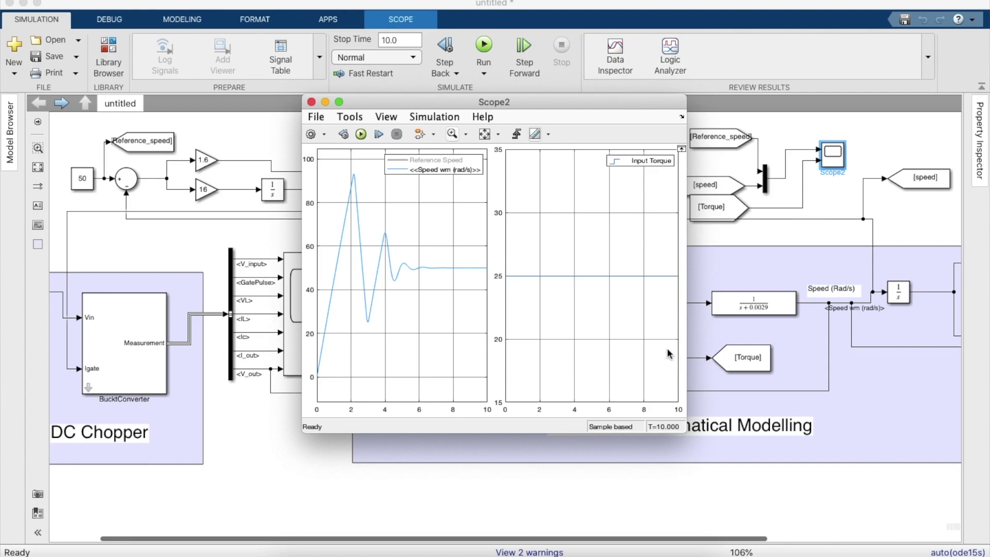
# Enlarge the Scope window and style the Input Torque line in display 2 as black with a width of 2.0
pyautogui.moveTo(685, 433); pyautogui.dragTo(799, 439)
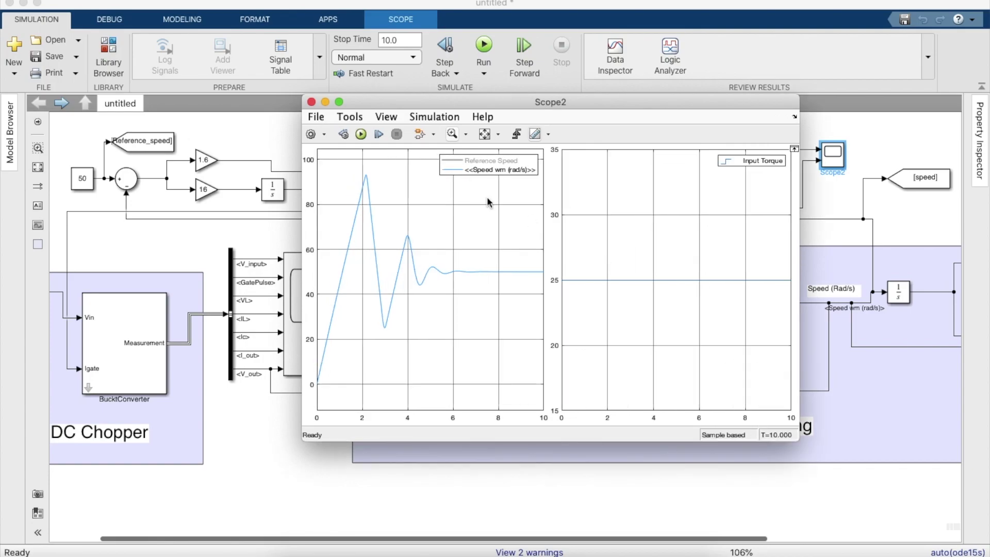
pyautogui.click(386, 118)
pyautogui.click(397, 153)
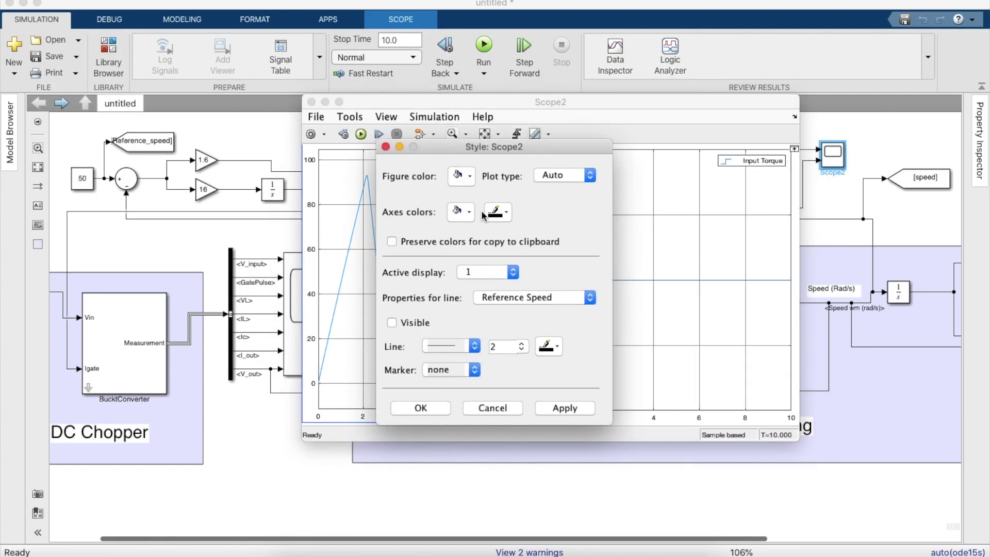
pyautogui.click(501, 272)
pyautogui.click(495, 284)
pyautogui.click(546, 345)
pyautogui.click(511, 347)
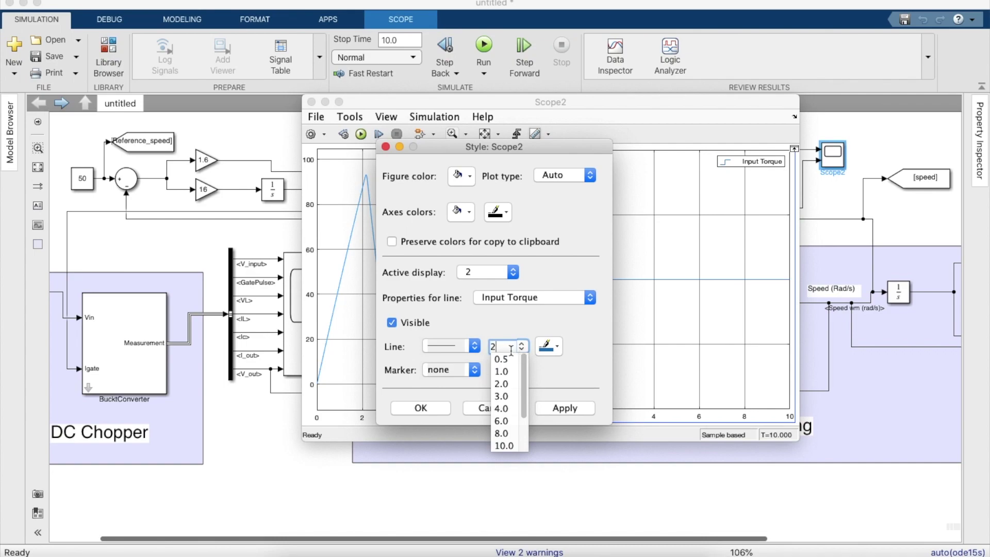
pyautogui.click(501, 384)
pyautogui.click(548, 346)
pyautogui.click(545, 370)
pyautogui.click(559, 407)
# Set the Speed wm (rad/s) line in display 1 to a width of 2.0 and accept the style changes
pyautogui.click(491, 272)
pyautogui.click(490, 259)
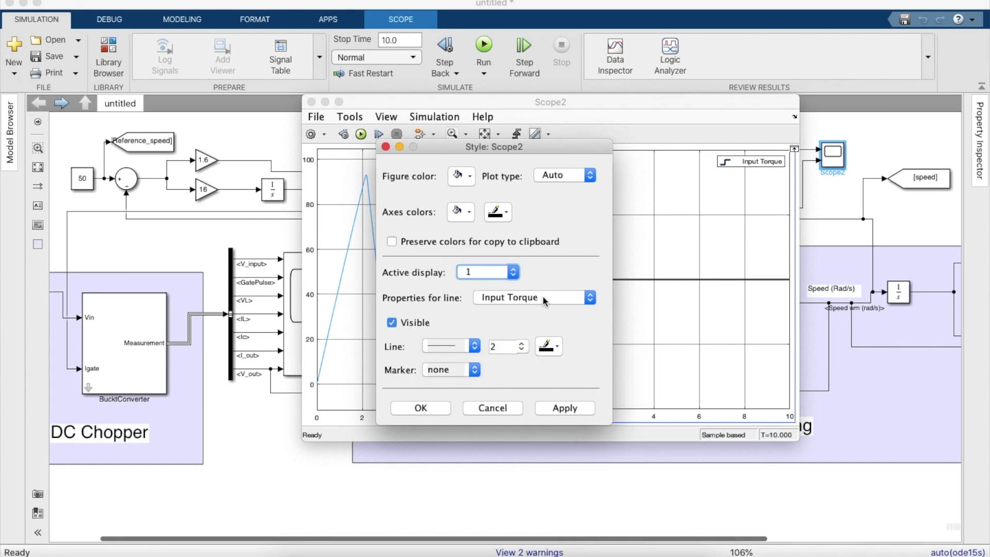
pyautogui.click(581, 296)
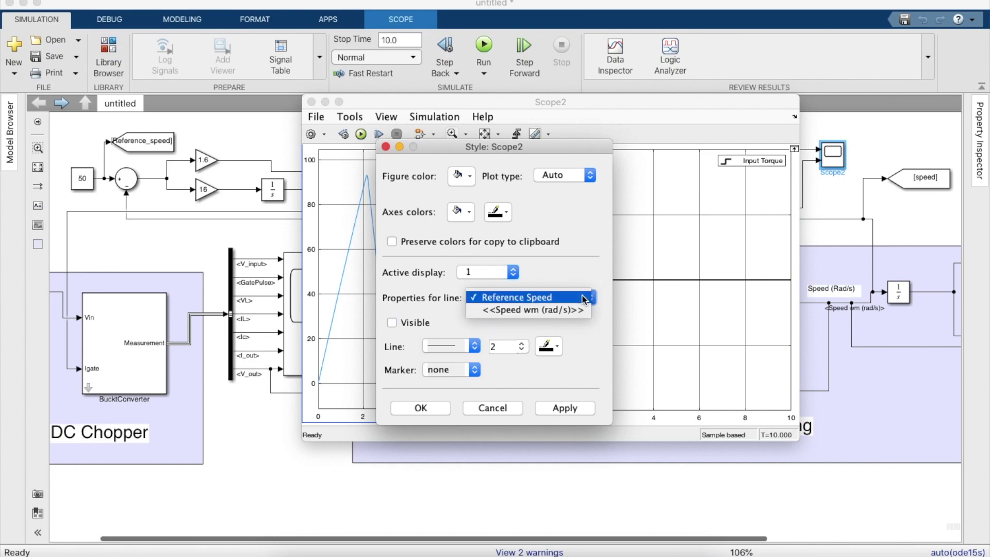
pyautogui.click(554, 310)
pyautogui.click(521, 346)
pyautogui.click(509, 384)
pyautogui.click(565, 407)
pyautogui.click(420, 407)
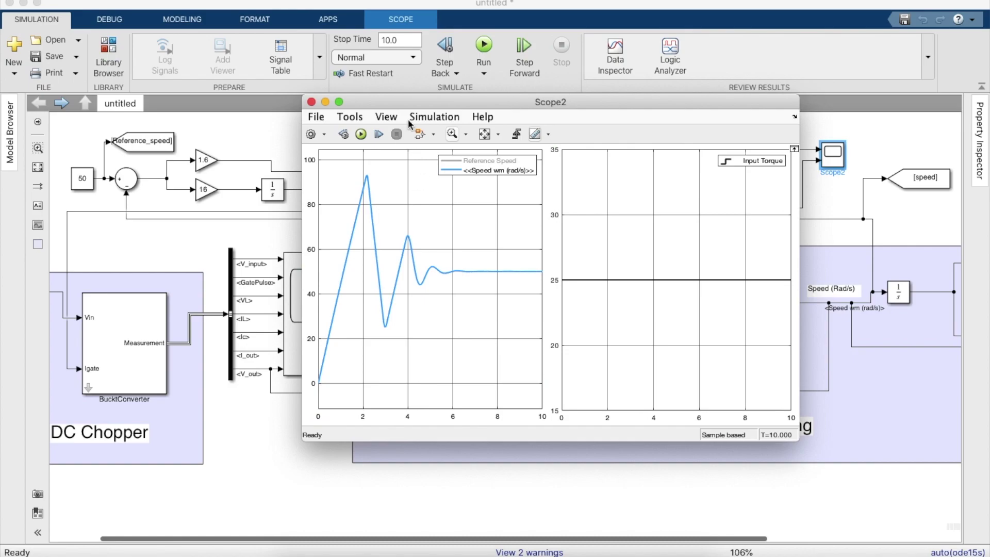
# Close the Scope, set the simulation stop time to 1000 and run the model
pyautogui.click(311, 102)
pyautogui.doubleClick(398, 41)
pyautogui.write('1000')
pyautogui.click(353, 142)
pyautogui.click(85, 184)
pyautogui.doubleClick(84, 182)
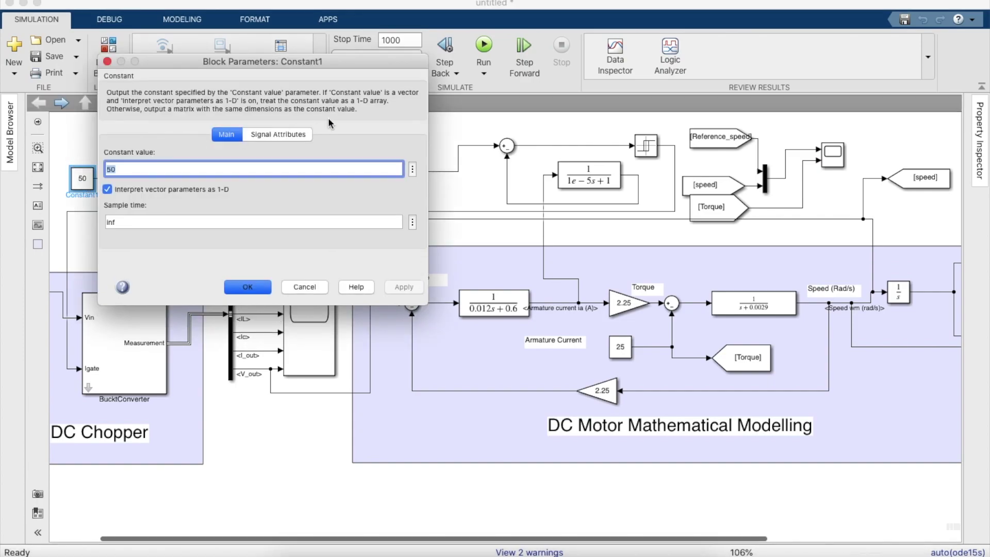
pyautogui.click(303, 282)
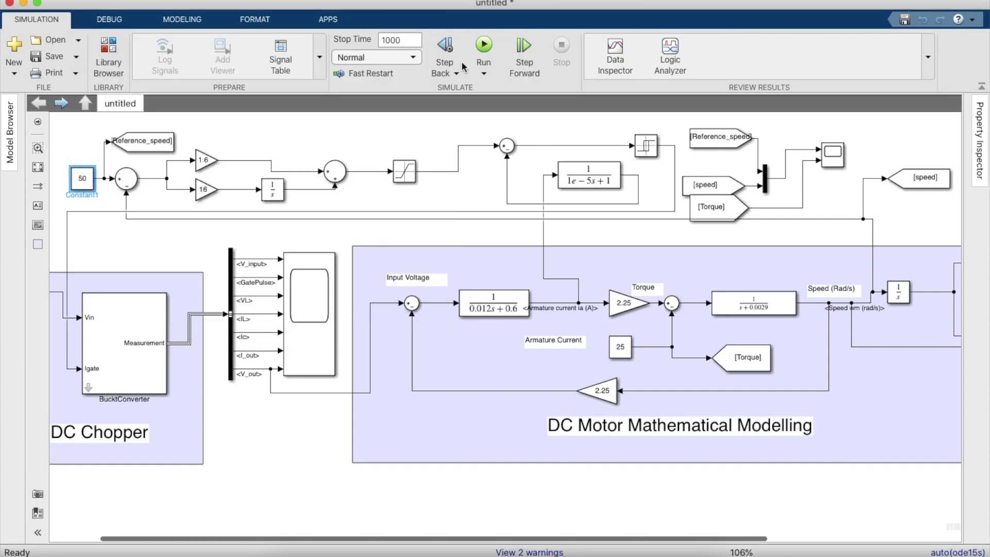
pyautogui.click(485, 47)
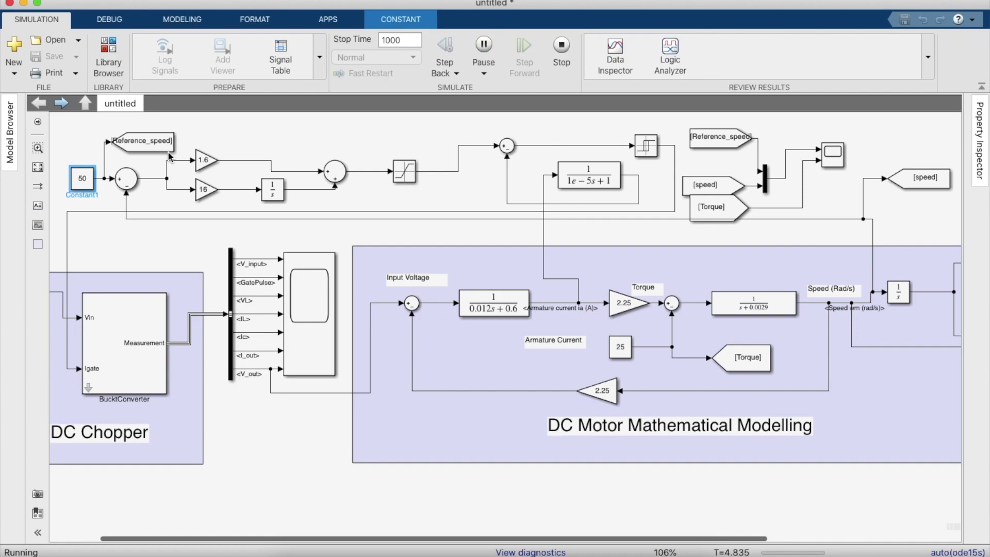
# Reopen the Scope, zoom in on about the first 45 s, and make the Reference Speed line visible
pyautogui.click(836, 153)
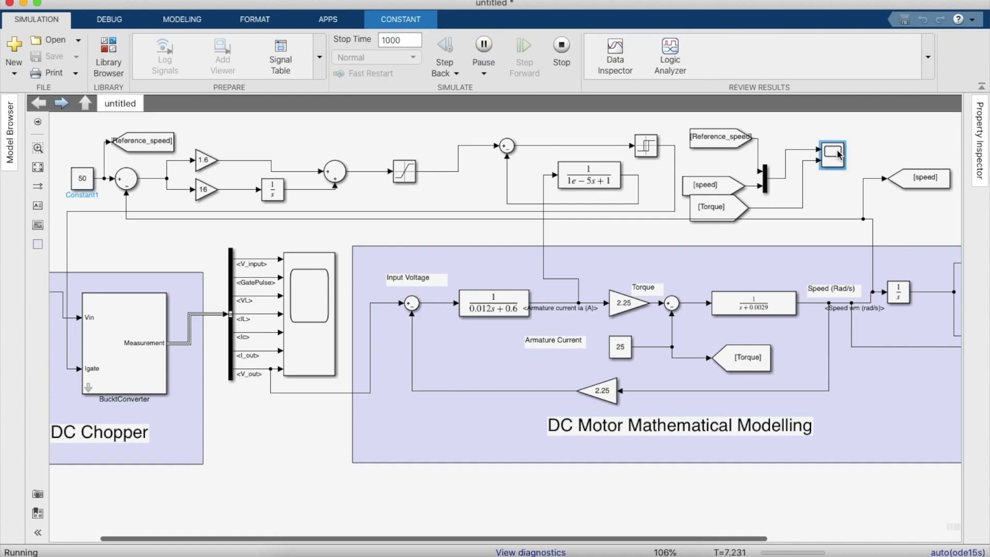
pyautogui.doubleClick(838, 153)
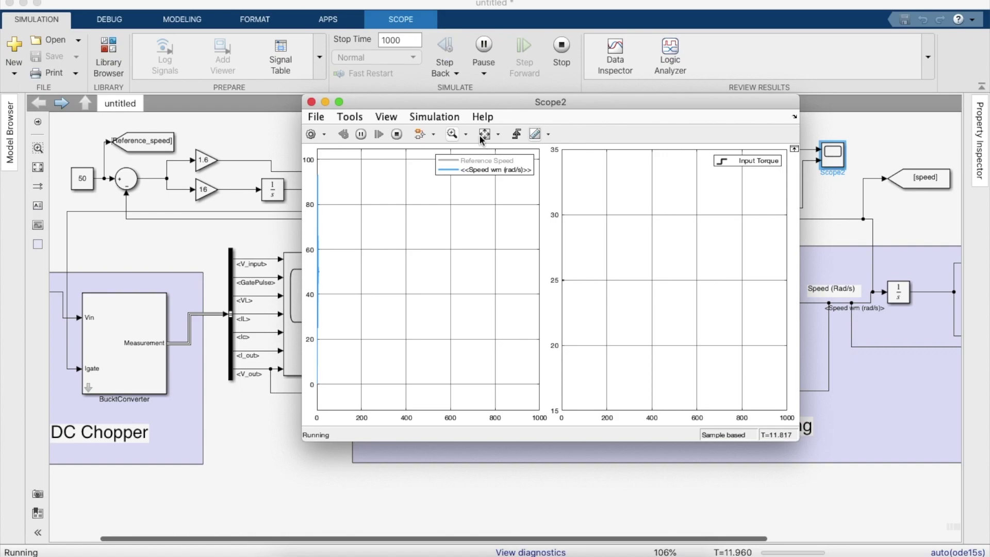
pyautogui.click(452, 134)
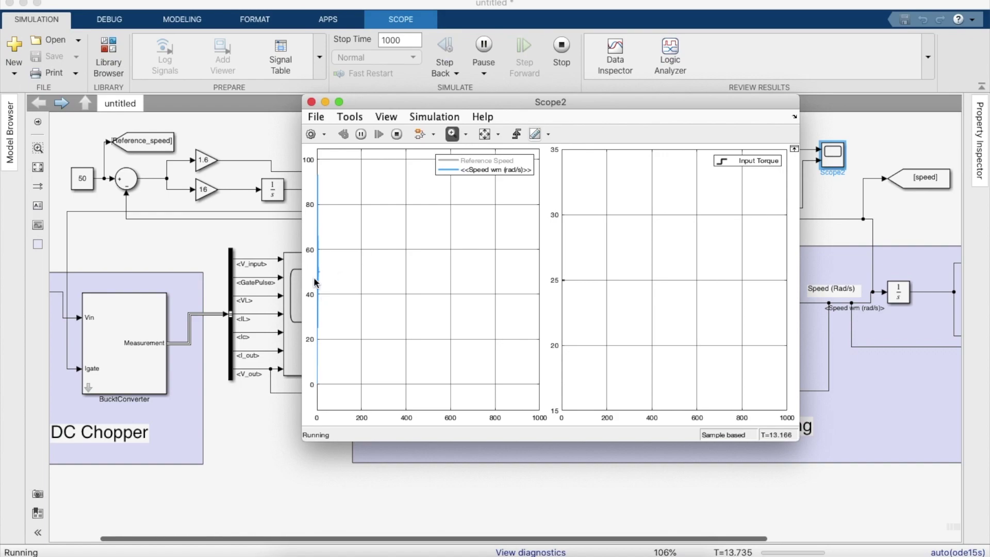
pyautogui.moveTo(310, 278); pyautogui.dragTo(310, 278)
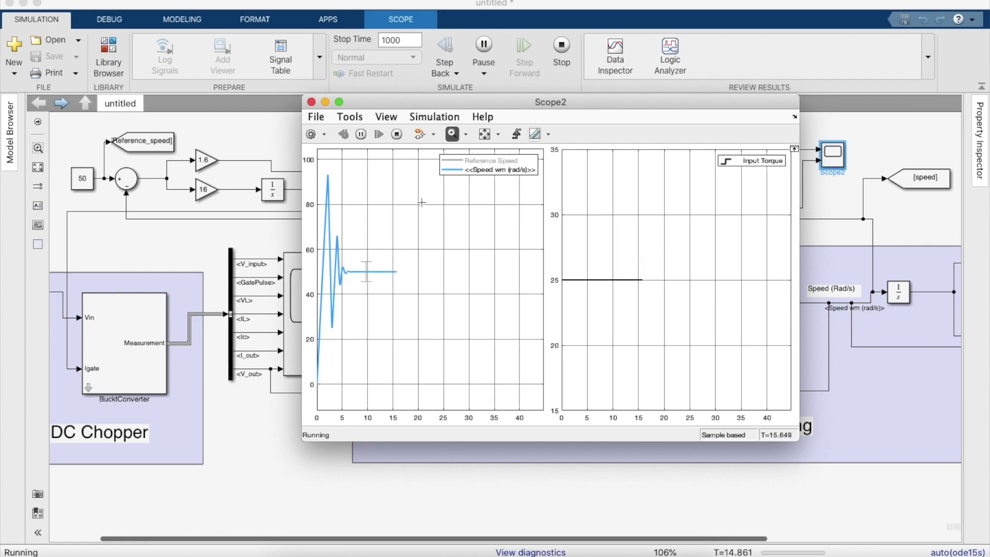
pyautogui.click(483, 162)
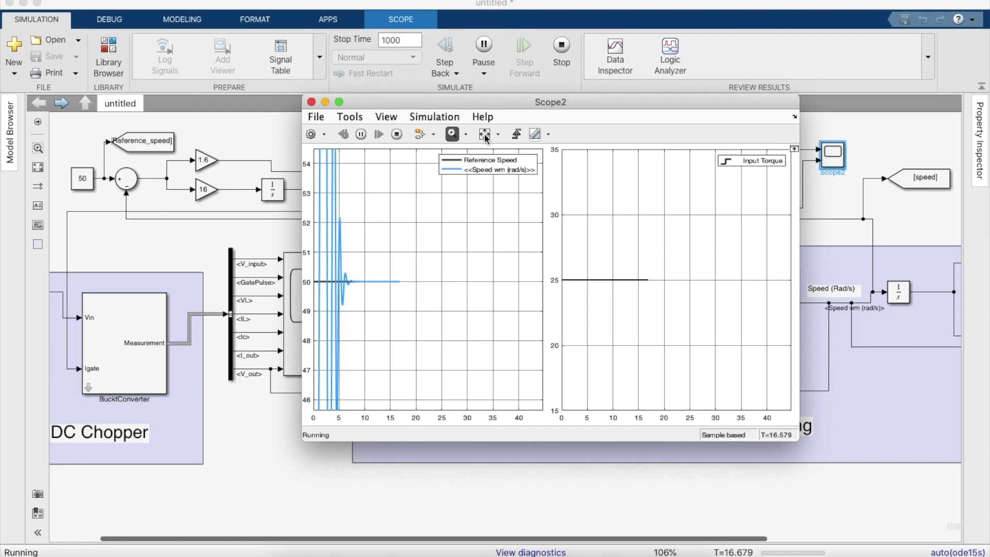
# Set the reference speed constant to 100 while the simulation is running
pyautogui.click(81, 180)
pyautogui.doubleClick(82, 179)
pyautogui.press('BackSpace')
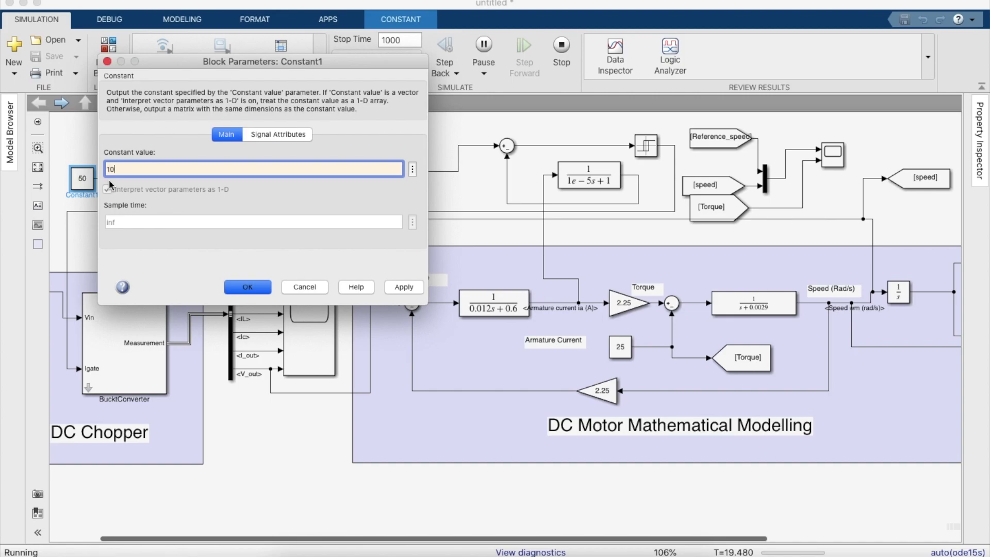
pyautogui.write('100')
pyautogui.press('Return')
# Reopen the Scope, fit its axes, zoom in on the initial time range, and examine the speed step response full screen
pyautogui.click(839, 159)
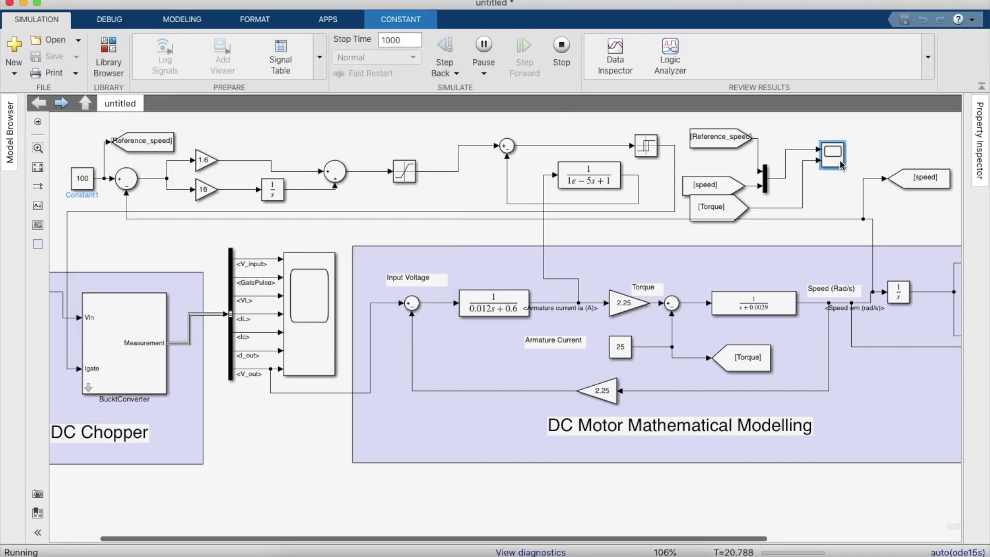
pyautogui.doubleClick(840, 159)
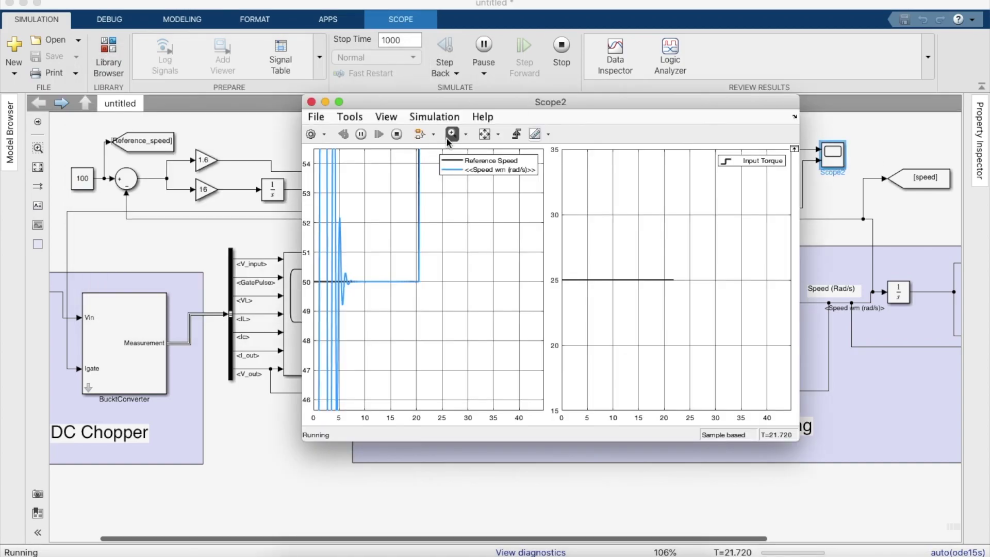
pyautogui.click(482, 135)
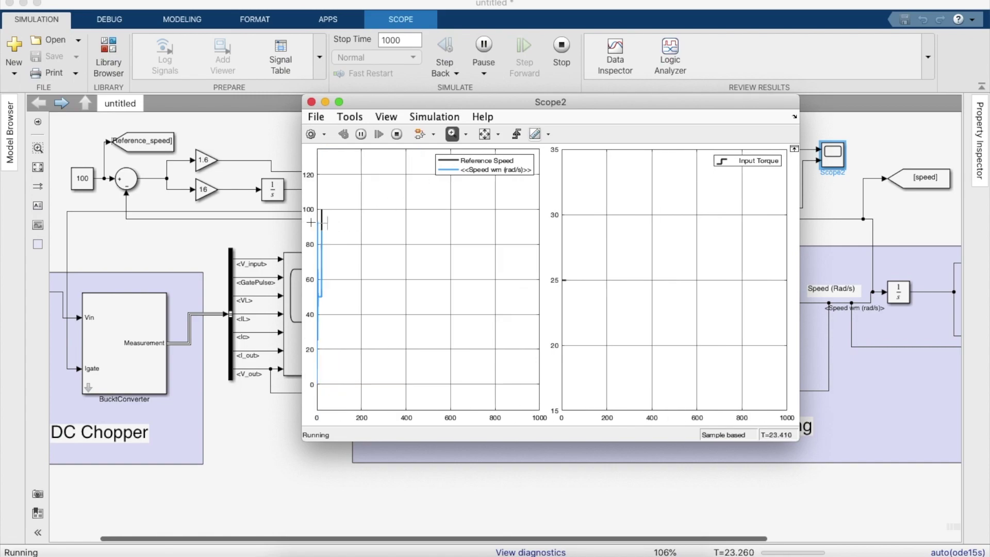
pyautogui.moveTo(326, 222); pyautogui.dragTo(311, 222)
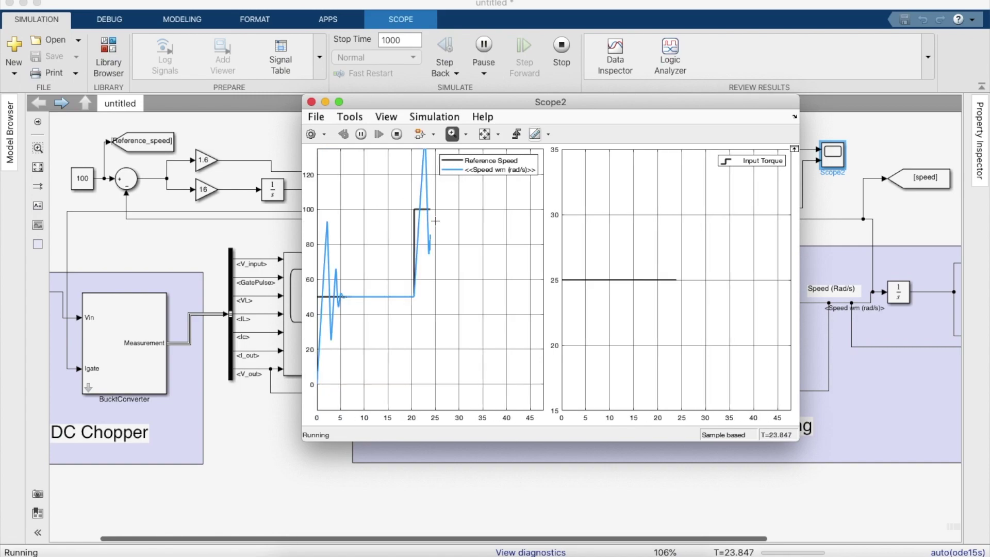
pyautogui.click(340, 103)
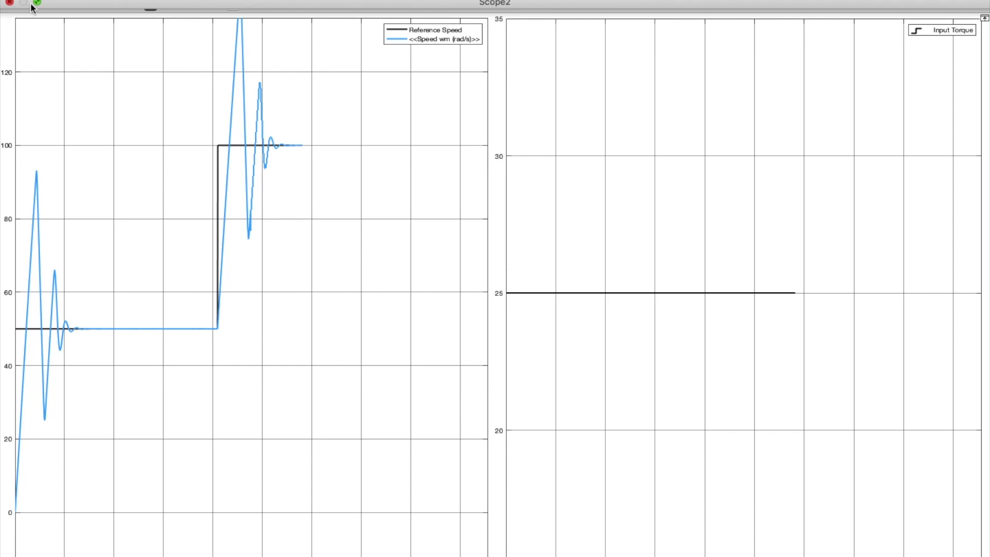
pyautogui.click(37, 3)
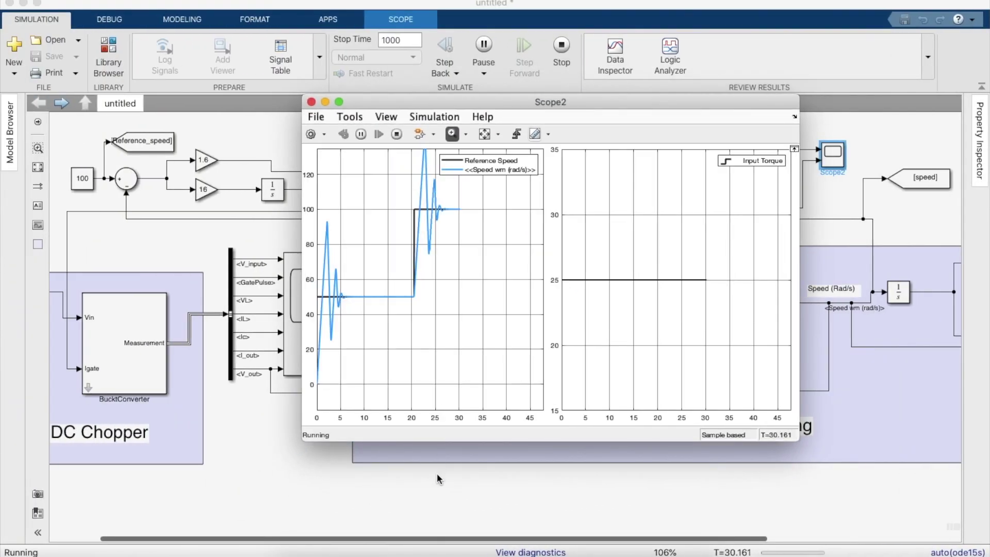
# Set the load torque constant in the DC motor model to 15 while the simulation is running
pyautogui.click(491, 503)
pyautogui.click(620, 348)
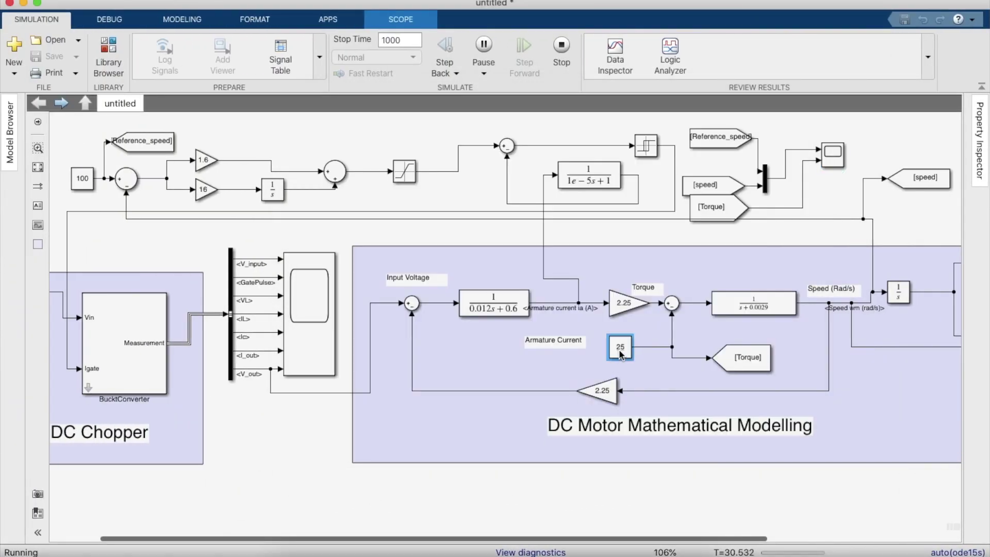
pyautogui.doubleClick(621, 350)
pyautogui.write('15')
pyautogui.press('Return')
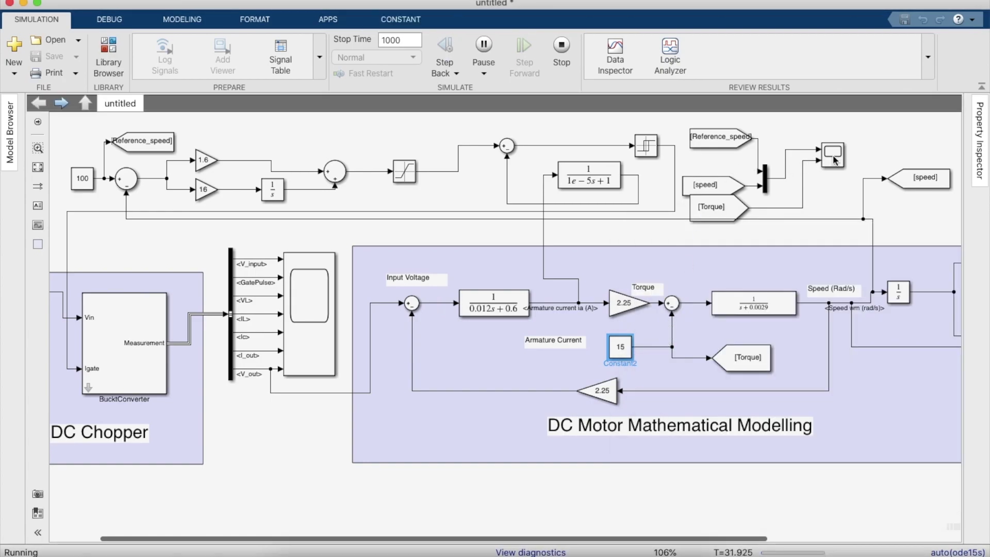
# Reopen the Scope, fit its axes, and zoom in on the speed response around the torque change, about 30 to 38 s
pyautogui.click(834, 158)
pyautogui.doubleClick(834, 158)
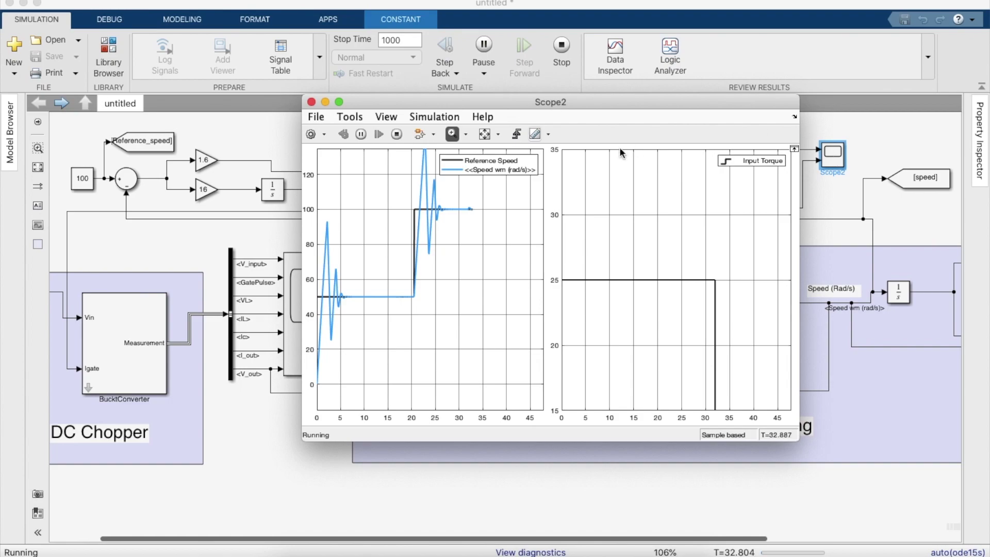
pyautogui.click(487, 135)
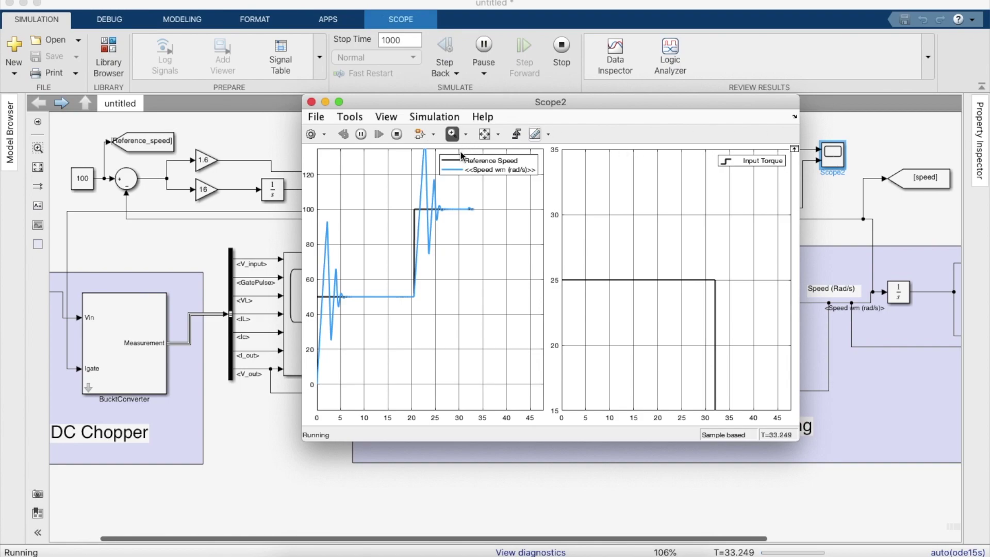
pyautogui.moveTo(324, 236); pyautogui.dragTo(332, 237)
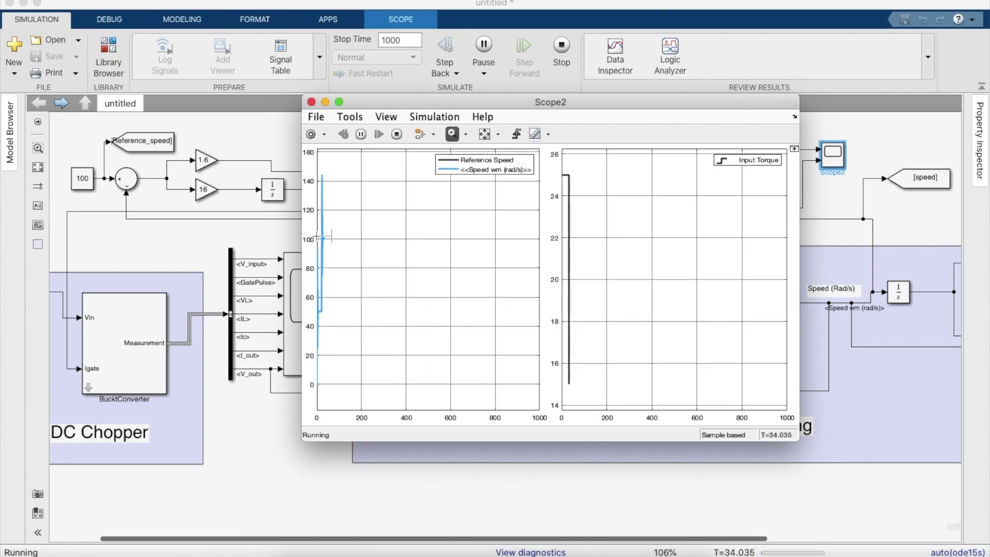
pyautogui.moveTo(422, 230); pyautogui.dragTo(419, 264)
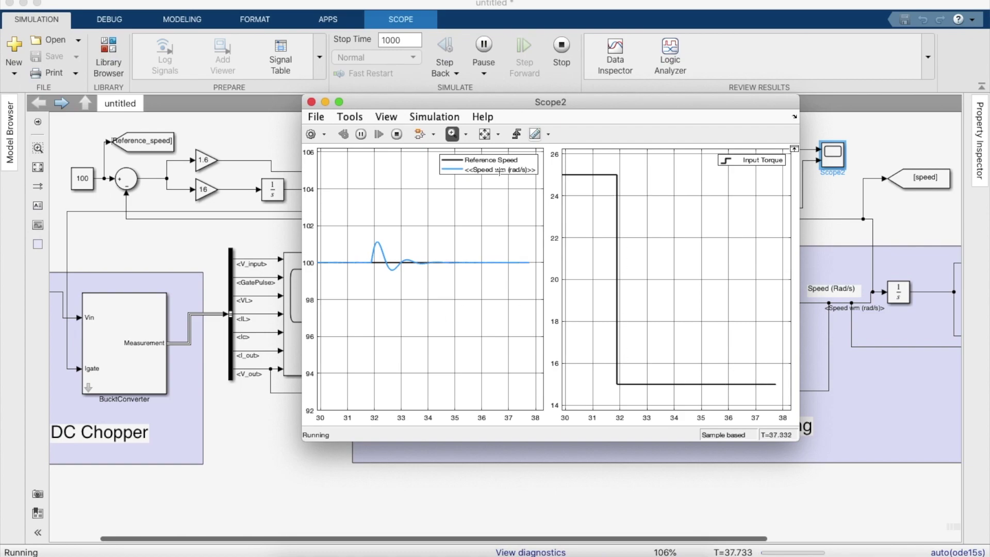
# Refit the Scope axes, view the full speed and torque response over about 0 to 45 s, and close the Scope
pyautogui.click(485, 134)
pyautogui.moveTo(347, 228); pyautogui.dragTo(308, 231)
pyautogui.moveTo(389, 227); pyautogui.dragTo(304, 228)
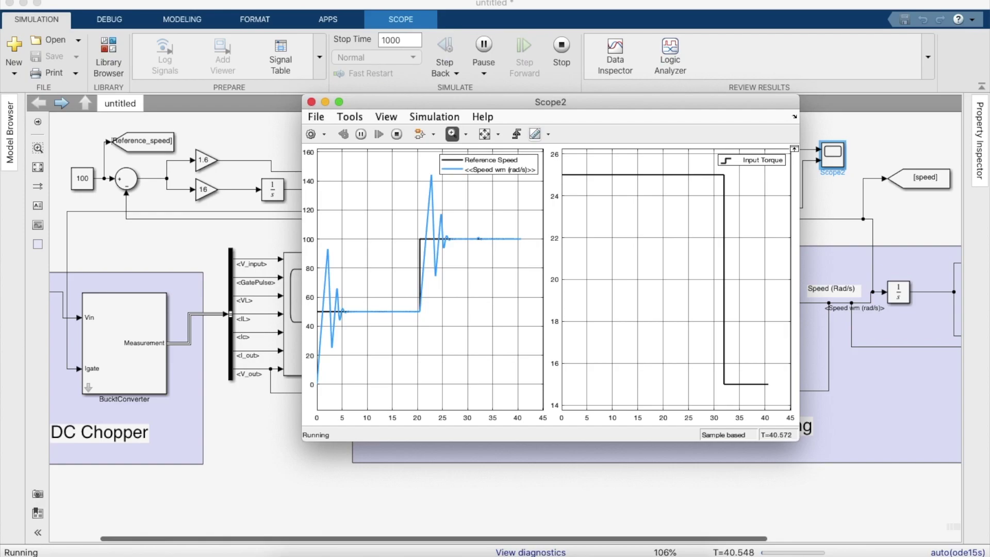
pyautogui.click(312, 102)
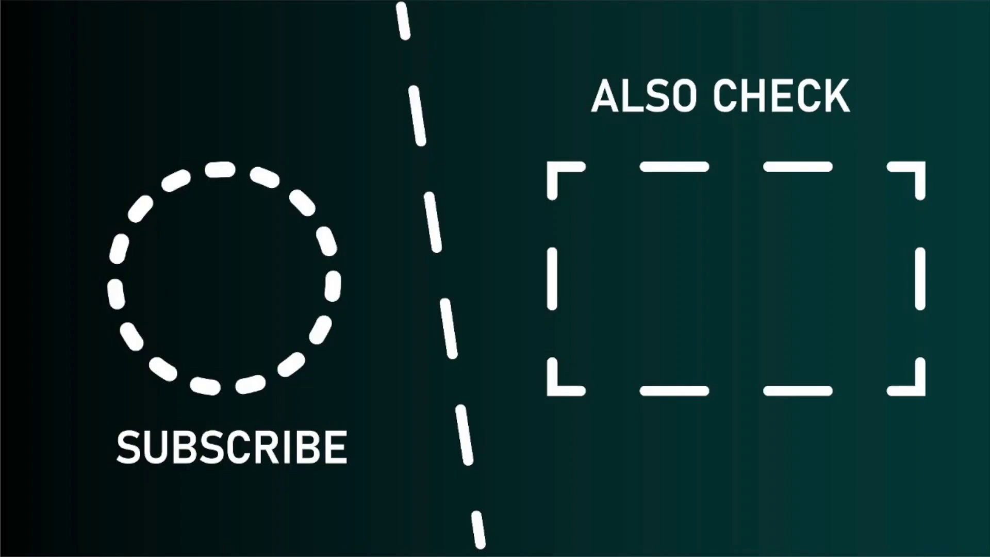